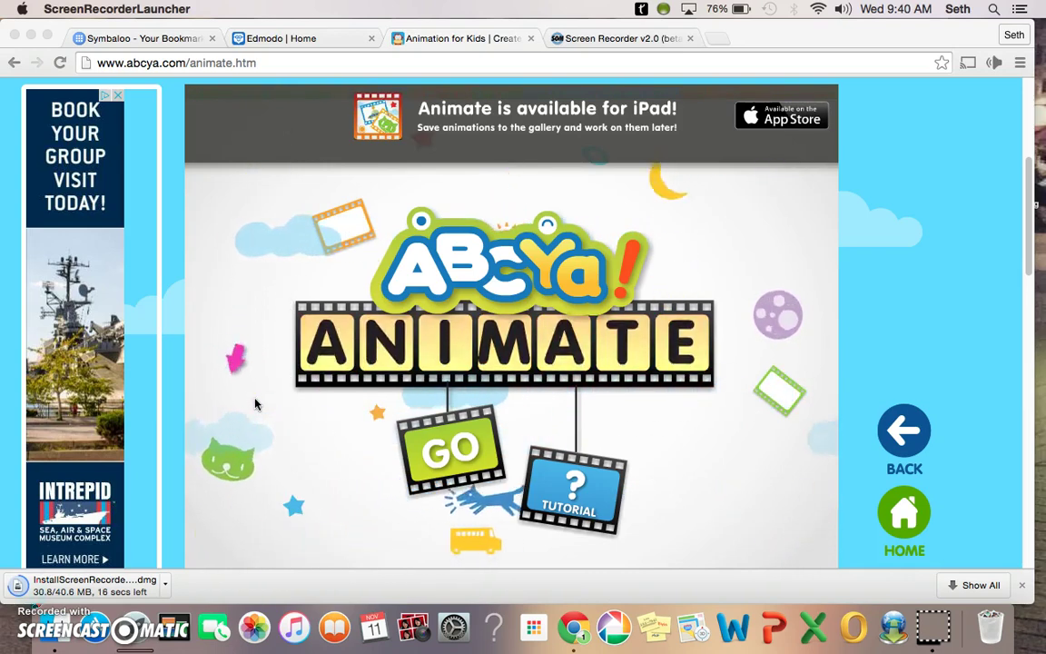
- Start a new animation so the editor opens on a blank frame 1 of 100
{"action": "left_click", "coordinate": [489, 191]}
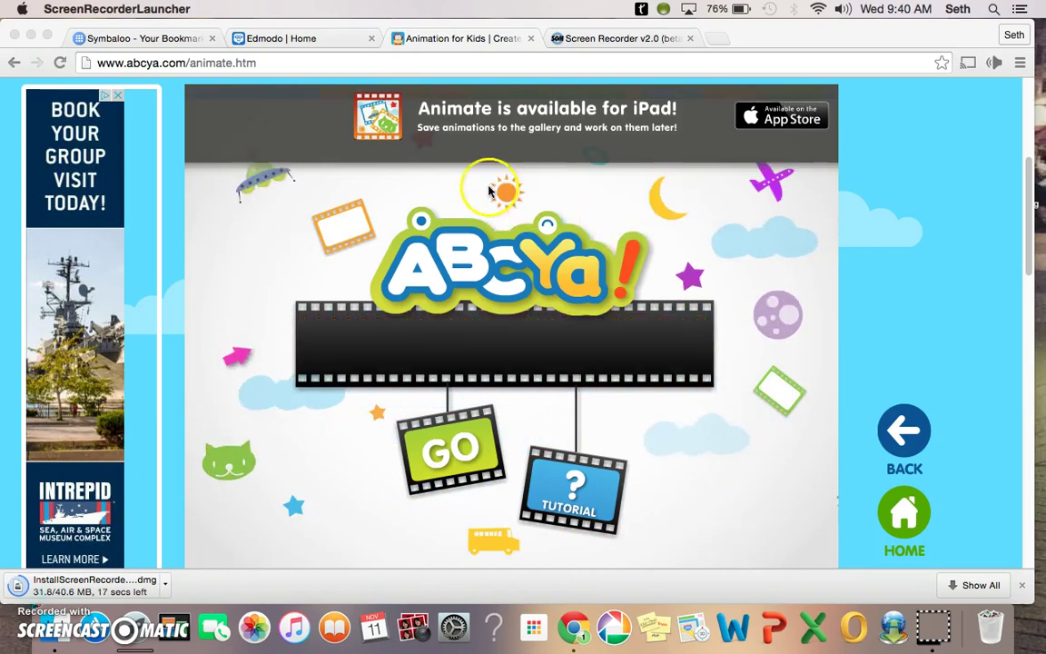
{"action": "left_click", "coordinate": [292, 259]}
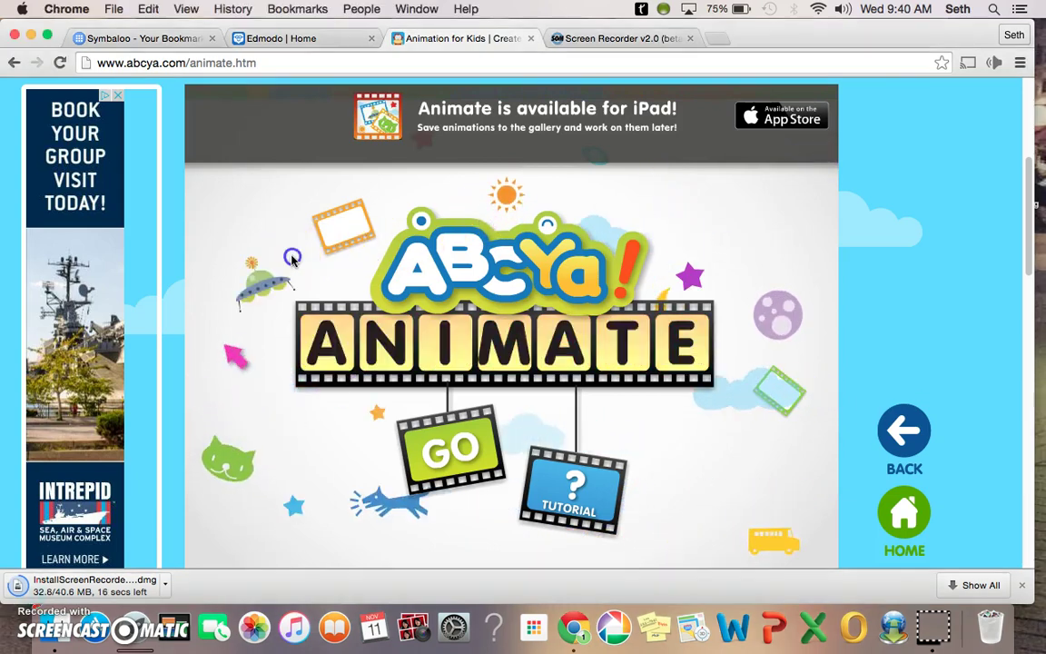
{"action": "left_click", "coordinate": [561, 488]}
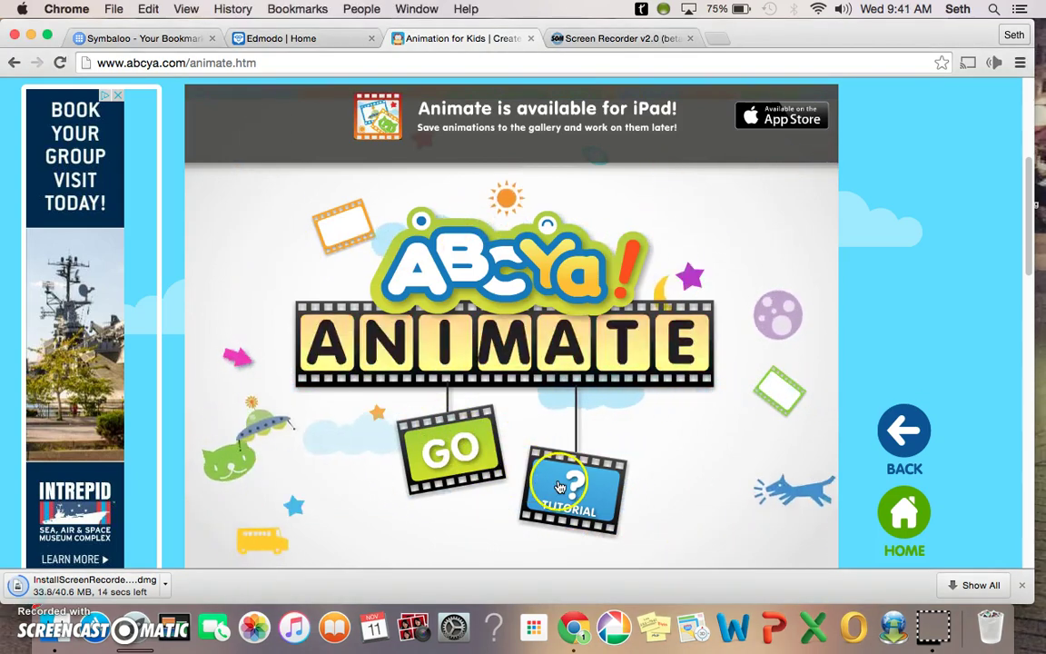
{"action": "left_click", "coordinate": [573, 527]}
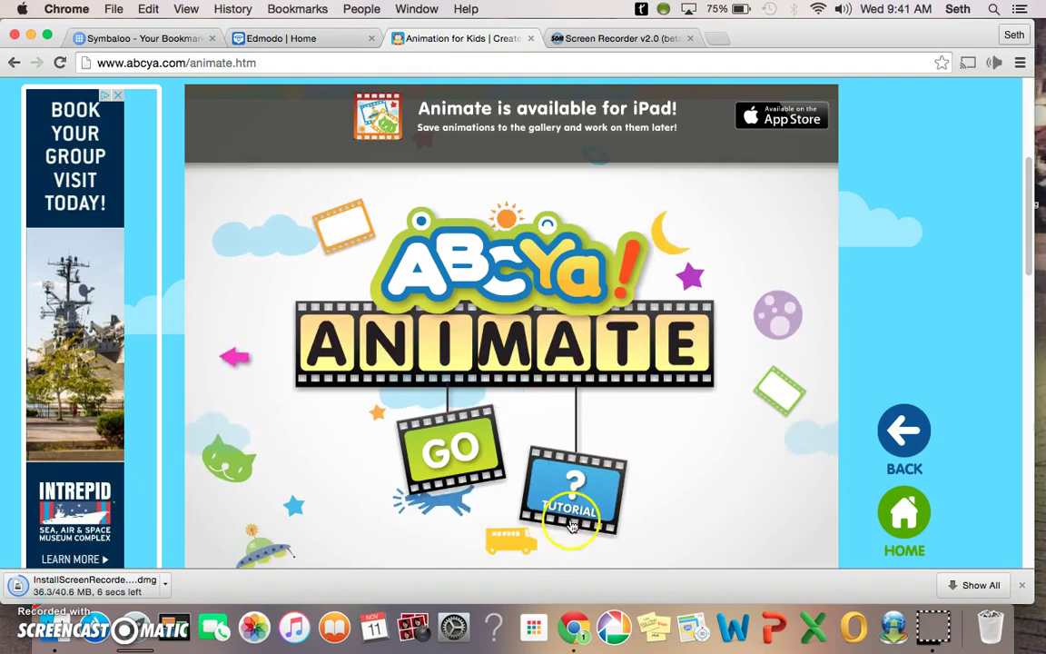
{"action": "left_click", "coordinate": [588, 494]}
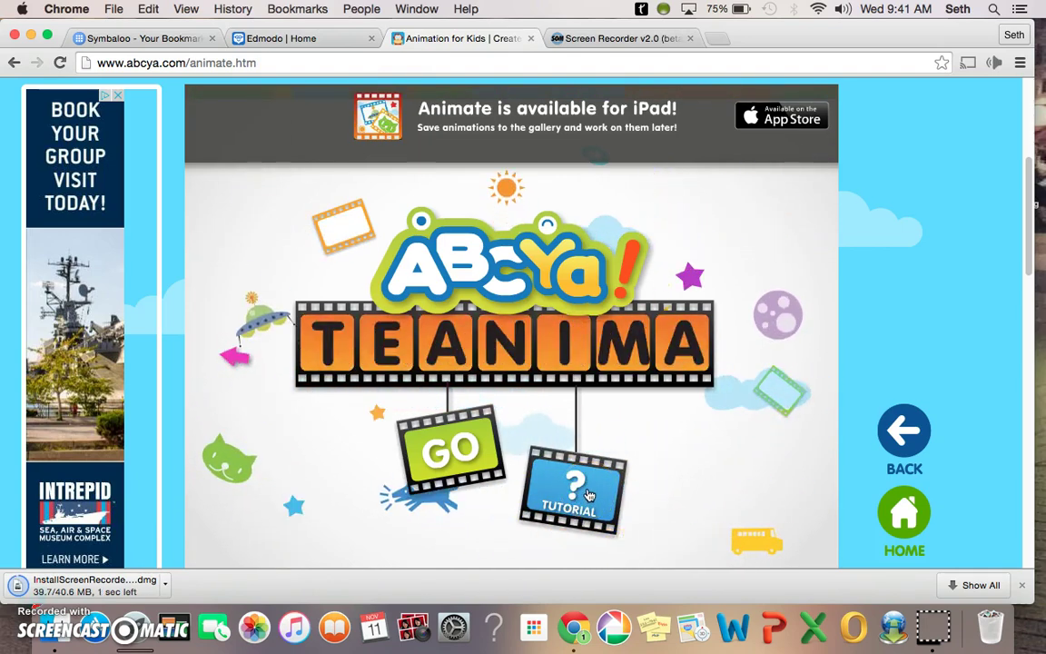
{"action": "left_click", "coordinate": [452, 445]}
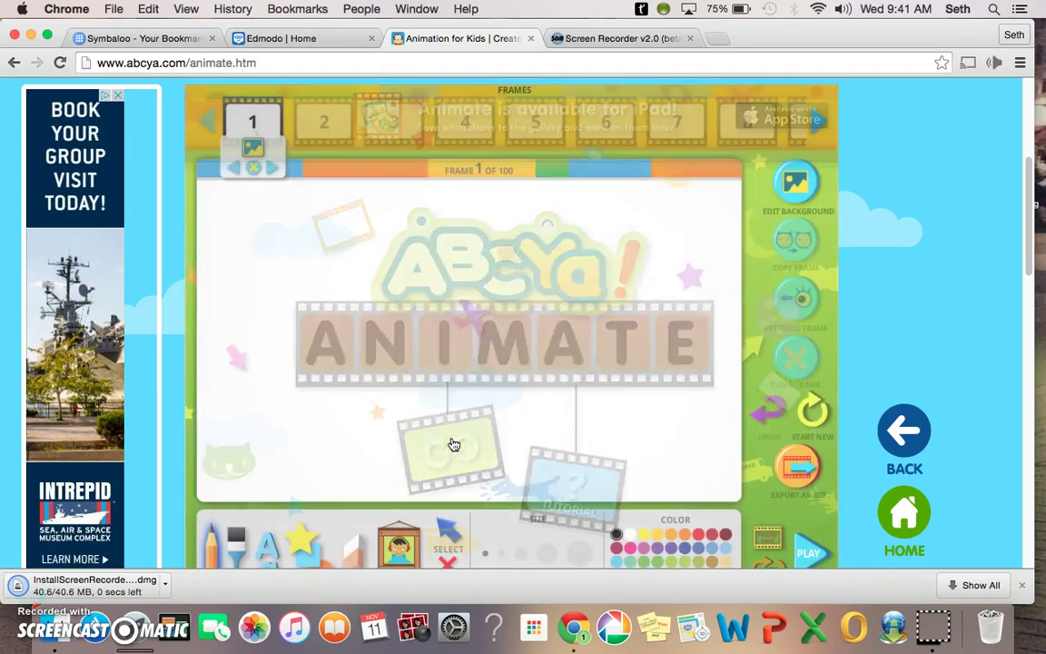
{"action": "left_click", "coordinate": [494, 389]}
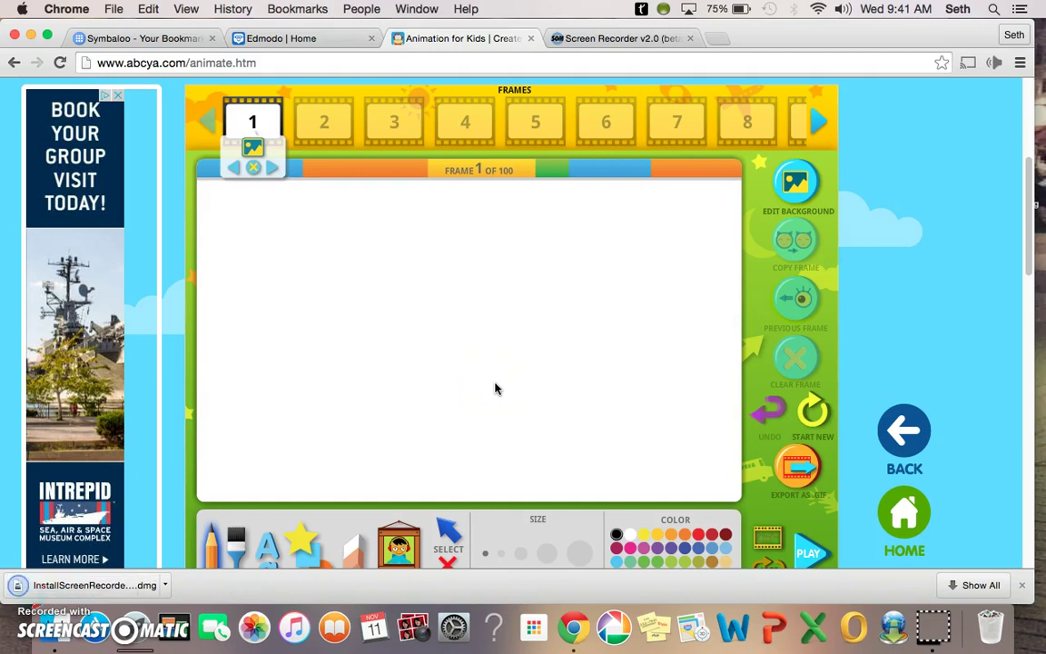
{"action": "scroll", "coordinate": [495, 388], "scroll_direction": "up", "scroll_amount": 2}
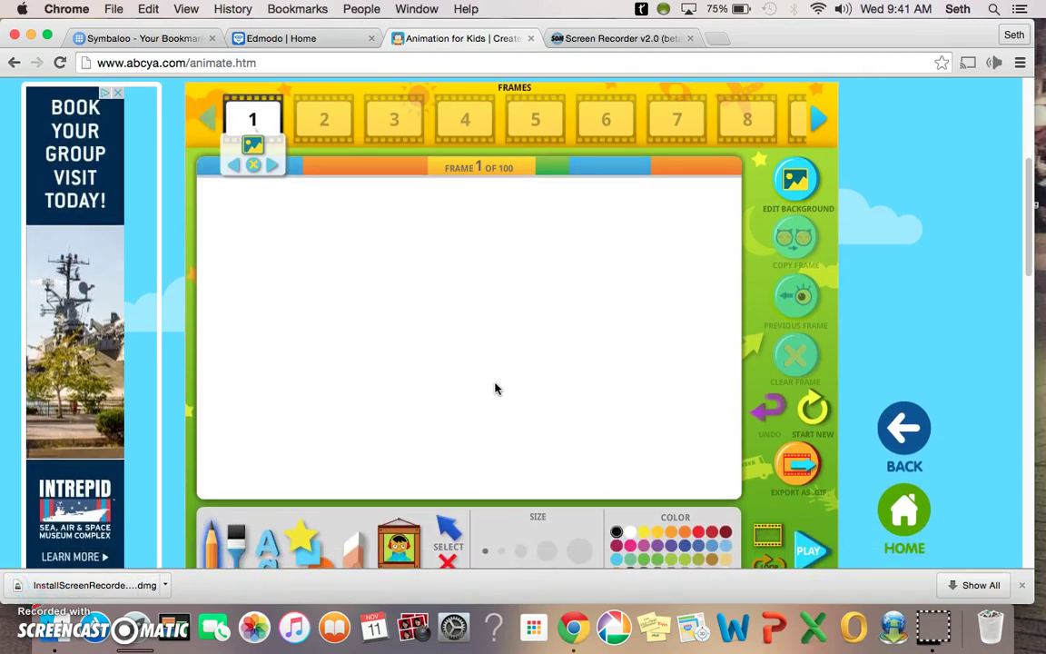
{"action": "scroll", "coordinate": [495, 388], "scroll_direction": "down", "scroll_amount": 1}
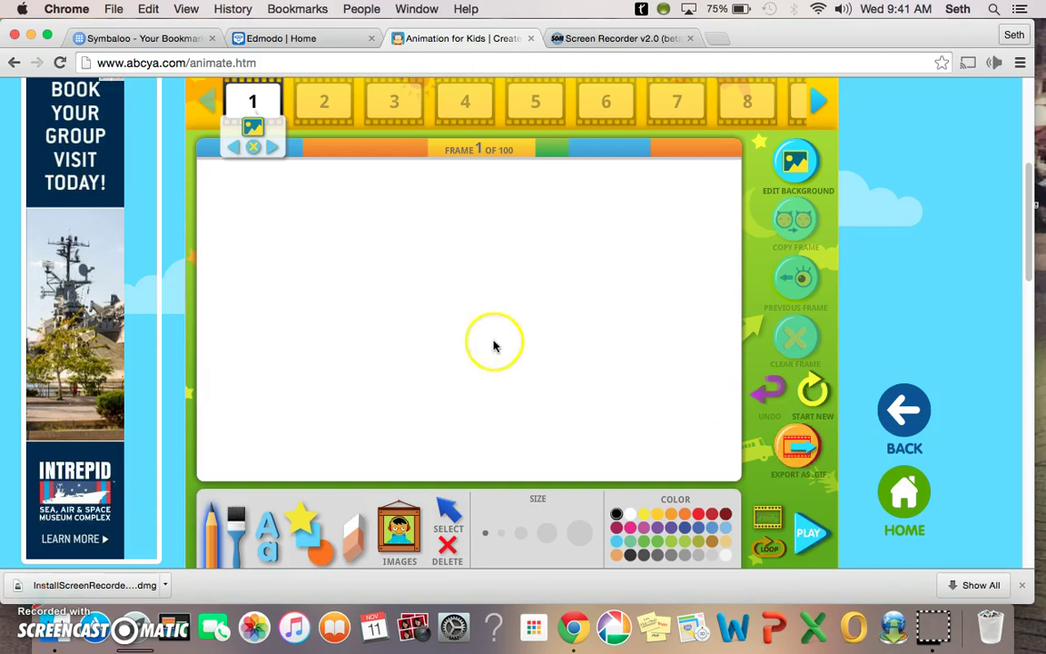
- Place the blue robot from the Fun Objects images onto frame 1
{"action": "left_click", "coordinate": [391, 528]}
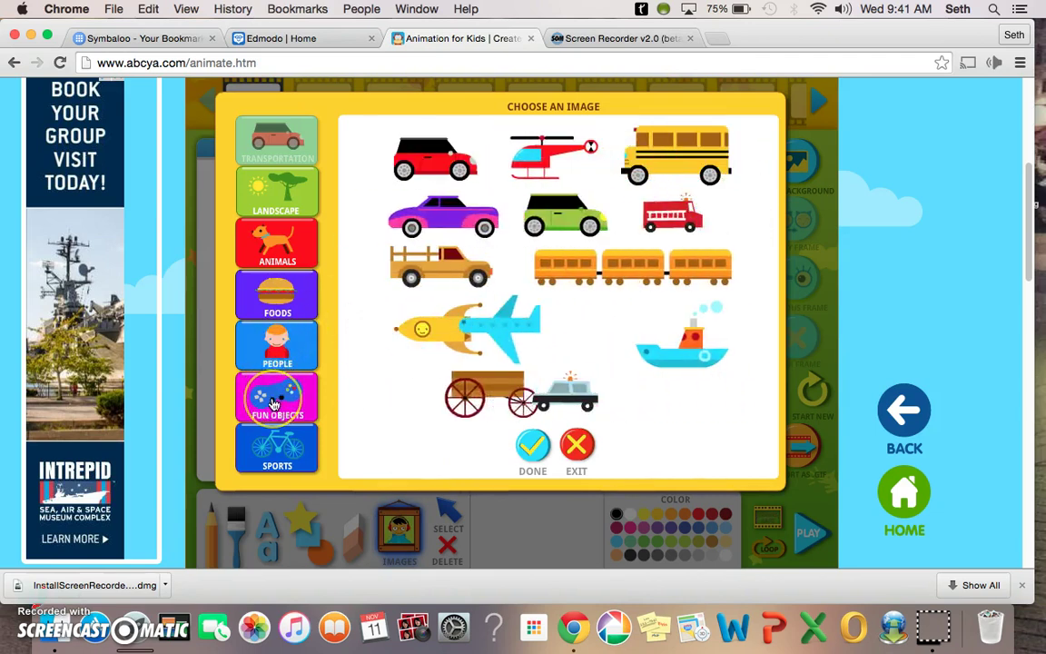
{"action": "left_click", "coordinate": [273, 403]}
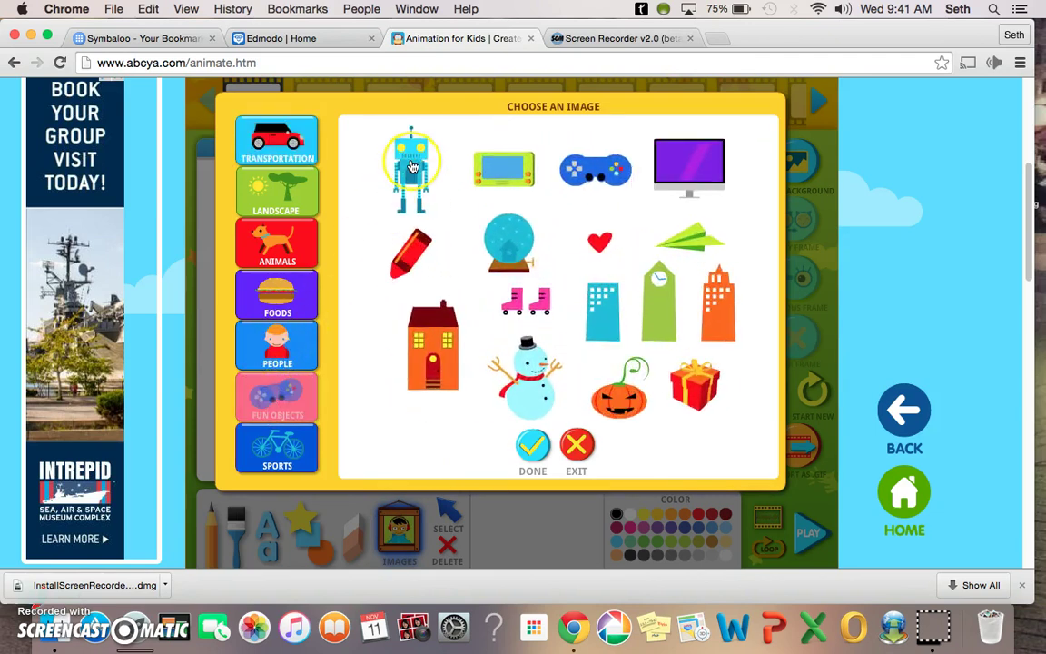
{"action": "left_click", "coordinate": [411, 166]}
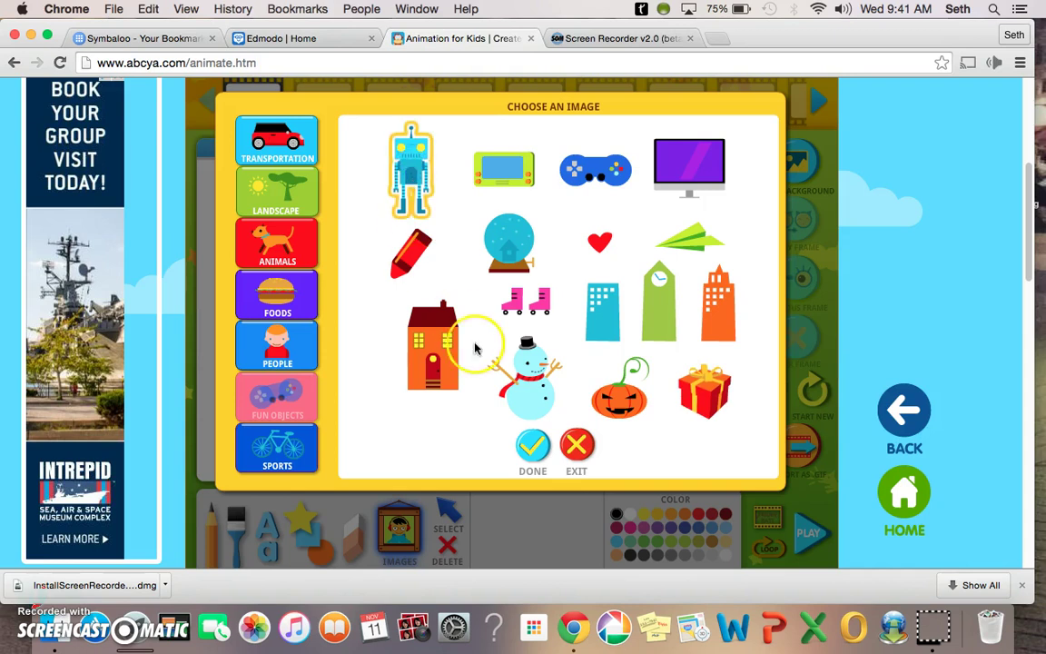
{"action": "left_click", "coordinate": [534, 447]}
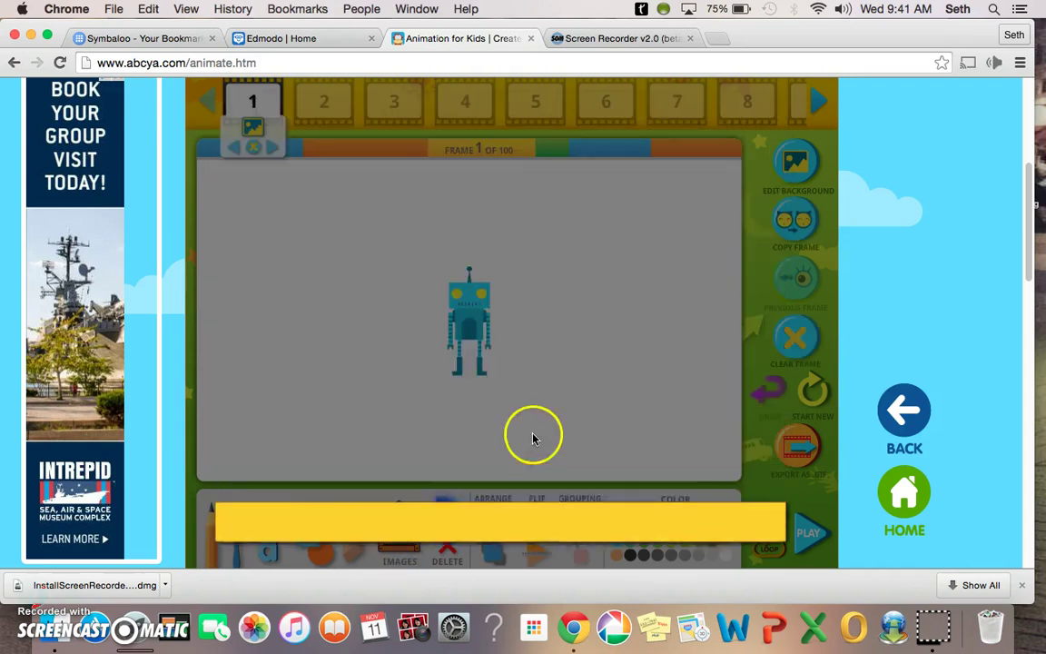
- Apply the Backyard scene as frame 1's background behind the robot
{"action": "left_click", "coordinate": [794, 172]}
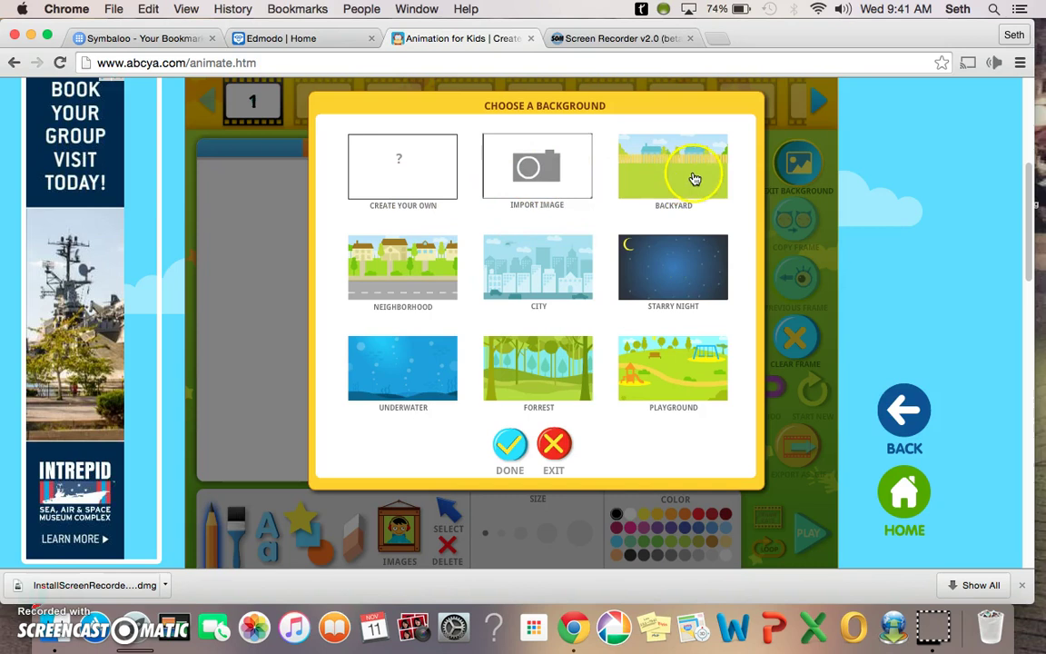
{"action": "scroll", "coordinate": [612, 315], "scroll_direction": "down", "scroll_amount": 3}
{"action": "scroll", "coordinate": [608, 315], "scroll_direction": "up", "scroll_amount": 2}
{"action": "scroll", "coordinate": [608, 315], "scroll_direction": "up", "scroll_amount": 1}
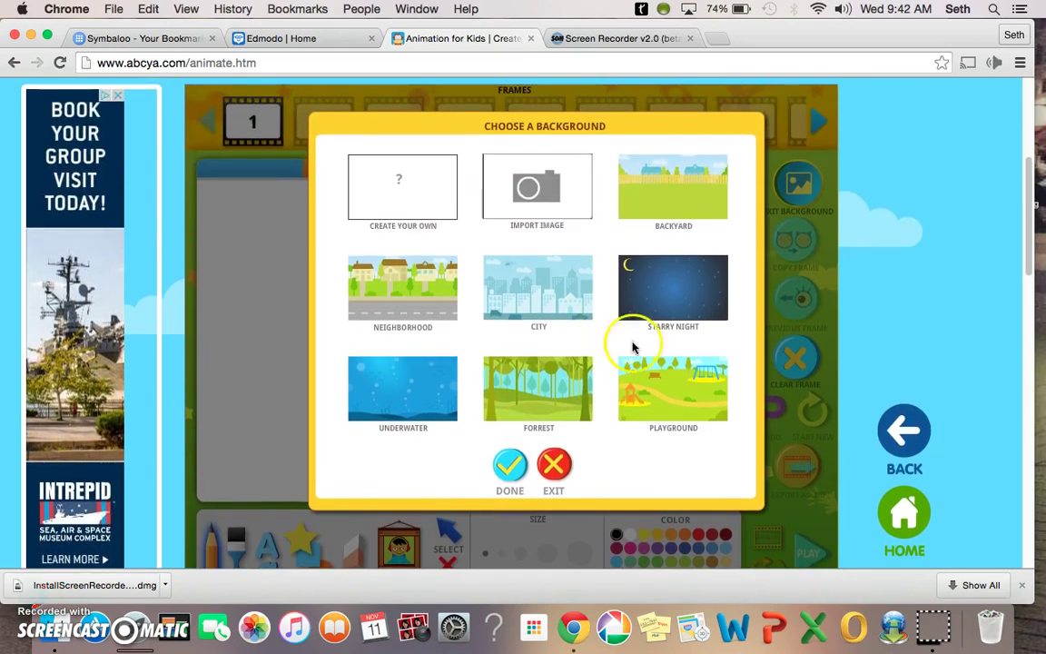
{"action": "left_click", "coordinate": [680, 212]}
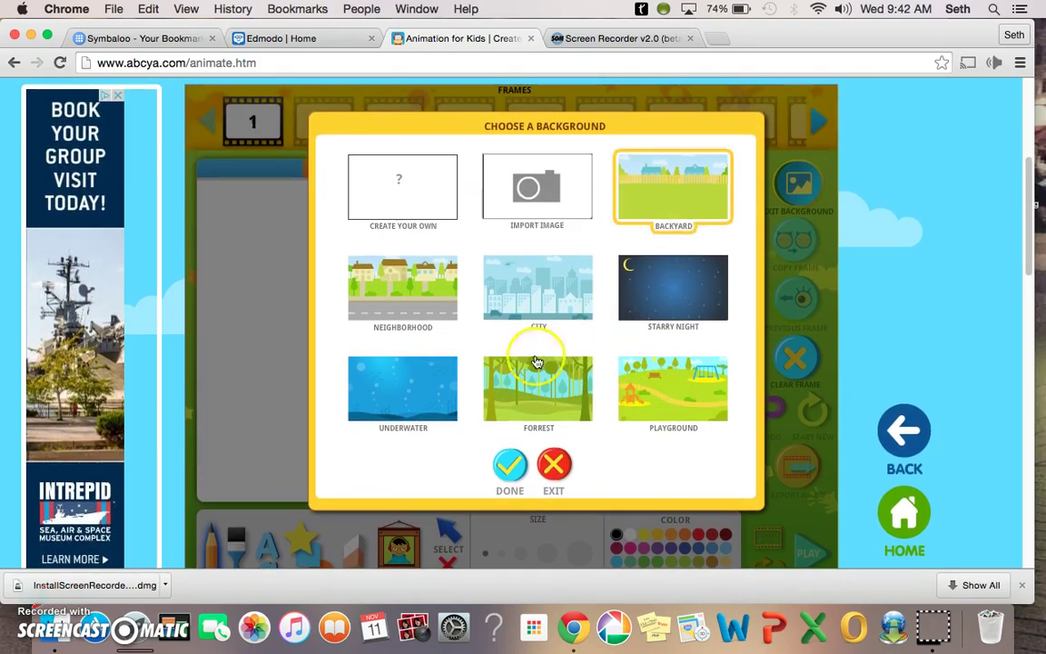
{"action": "left_click", "coordinate": [512, 465]}
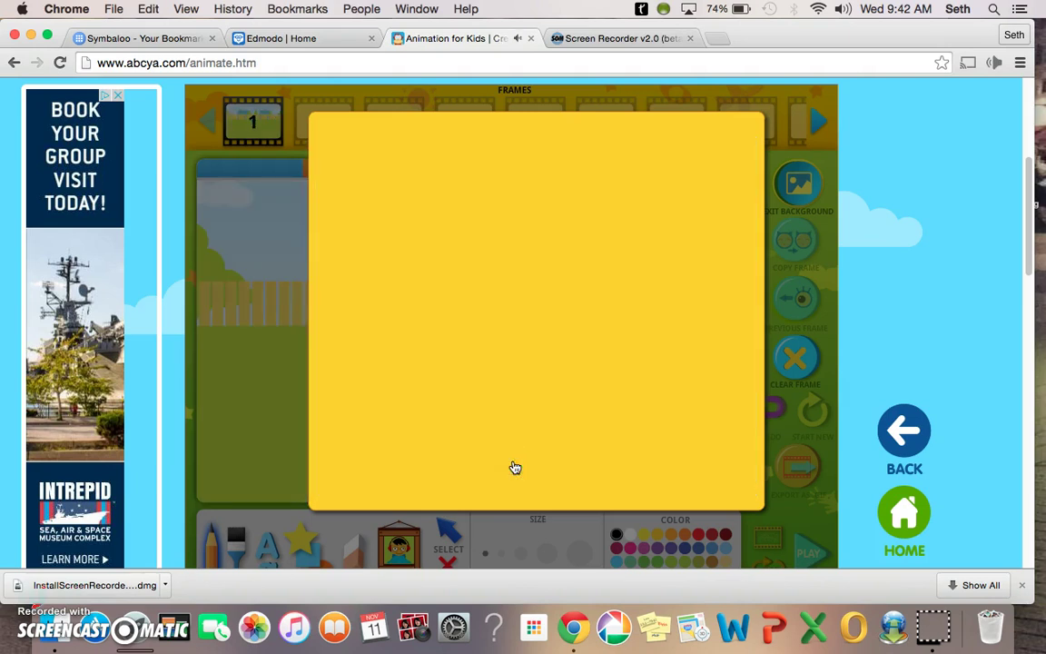
{"action": "scroll", "coordinate": [531, 350], "scroll_direction": "down", "scroll_amount": 1}
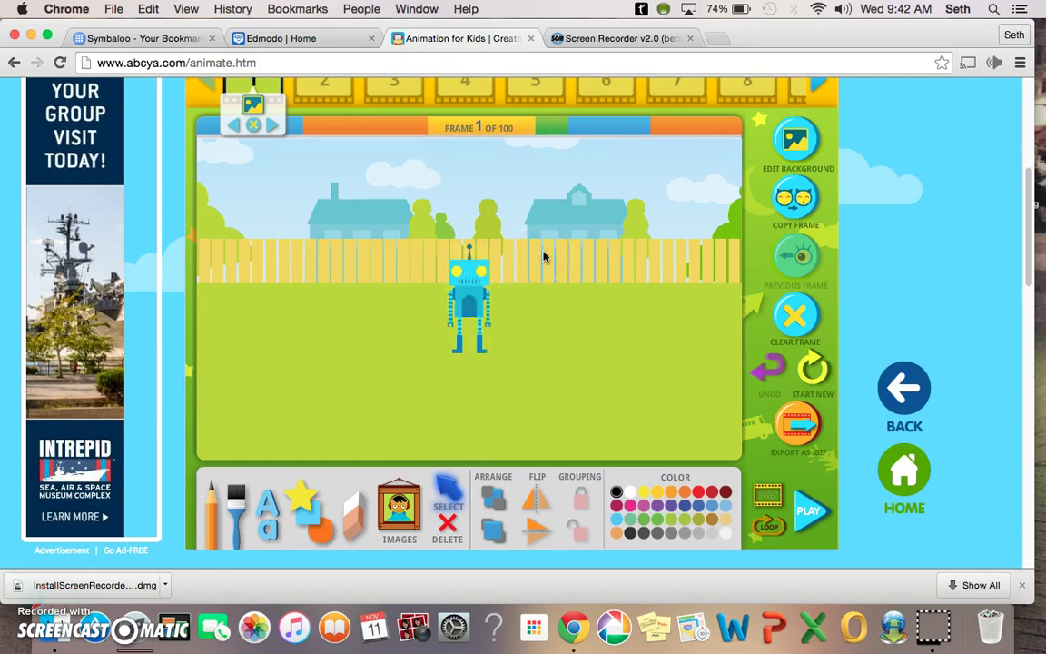
- Copy the frame into frames 2, 3 and 4, enlarging the robot further each time
{"action": "scroll", "coordinate": [543, 257], "scroll_direction": "up", "scroll_amount": 1}
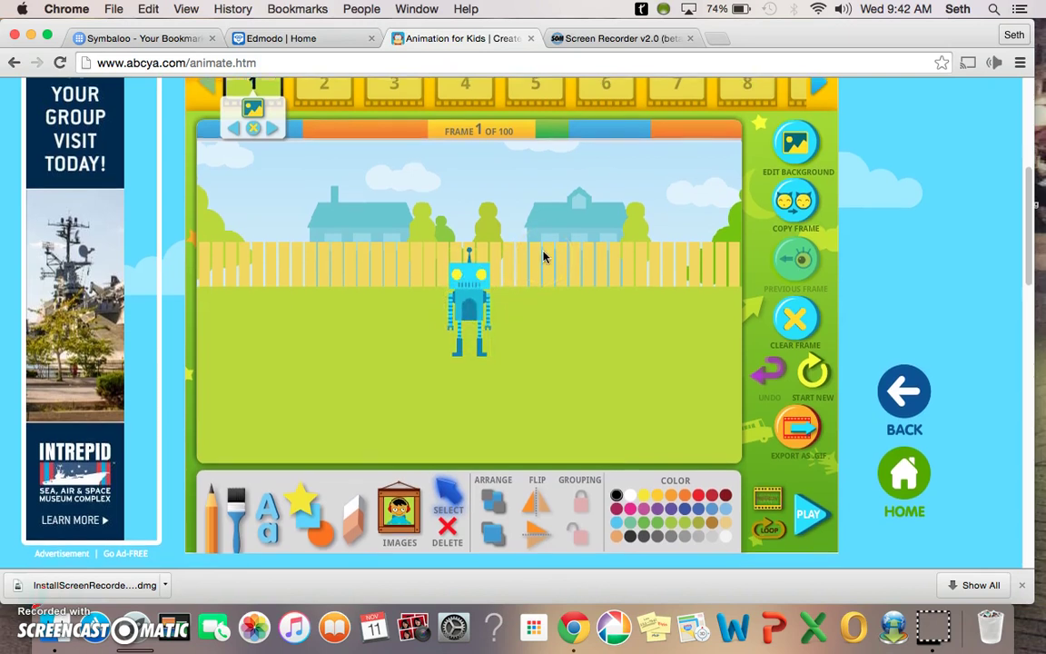
{"action": "left_click", "coordinate": [792, 203]}
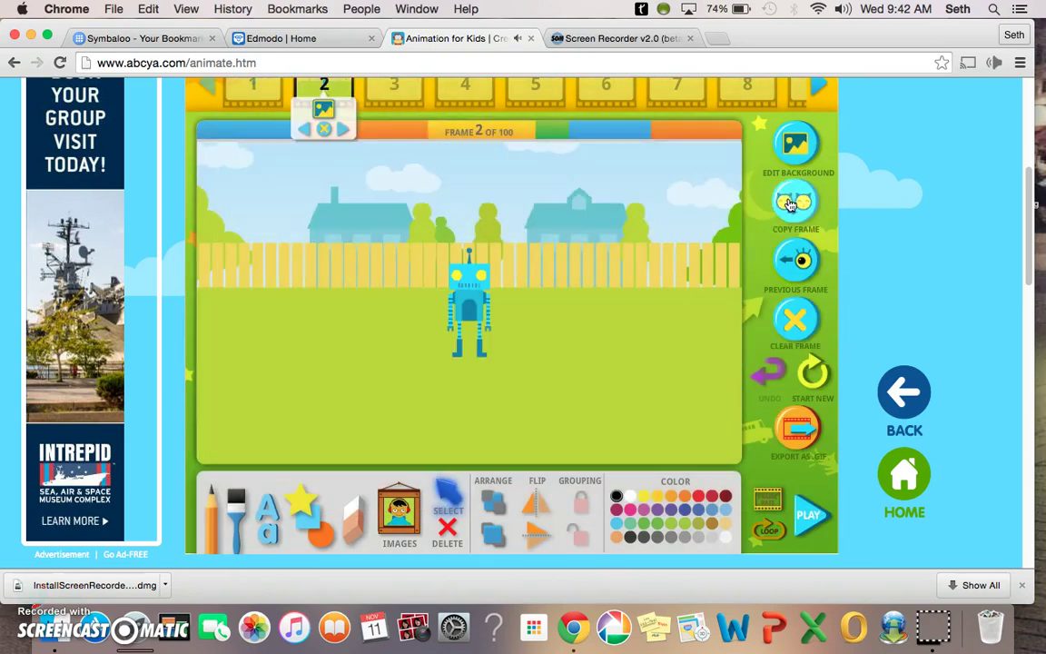
{"action": "left_click", "coordinate": [468, 275]}
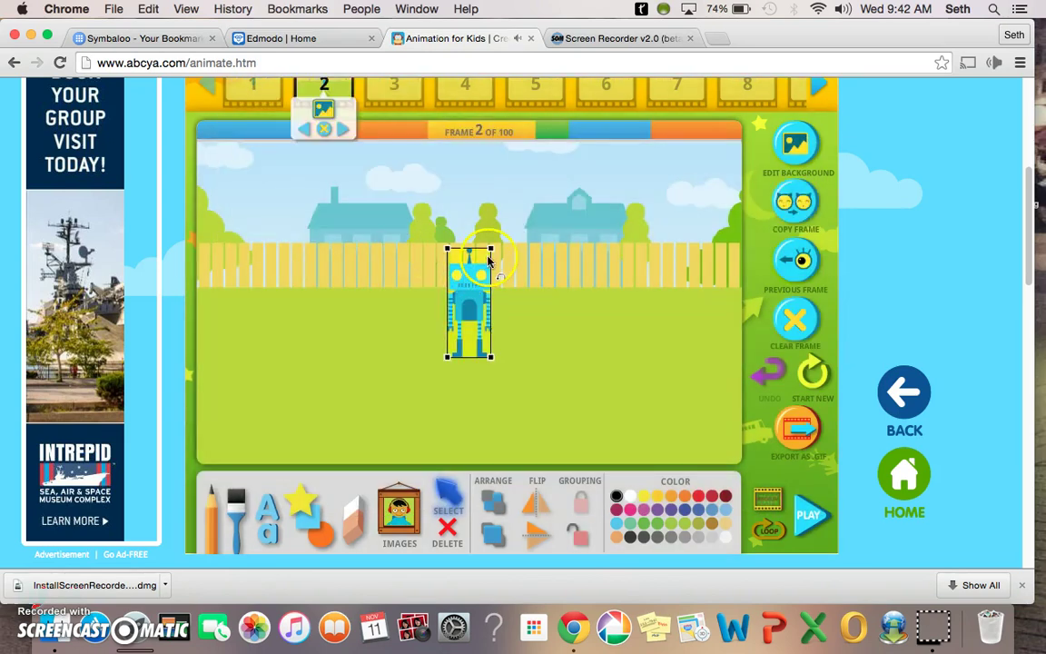
{"action": "left_click_drag", "start_coordinate": [491, 249], "coordinate": [524, 221]}
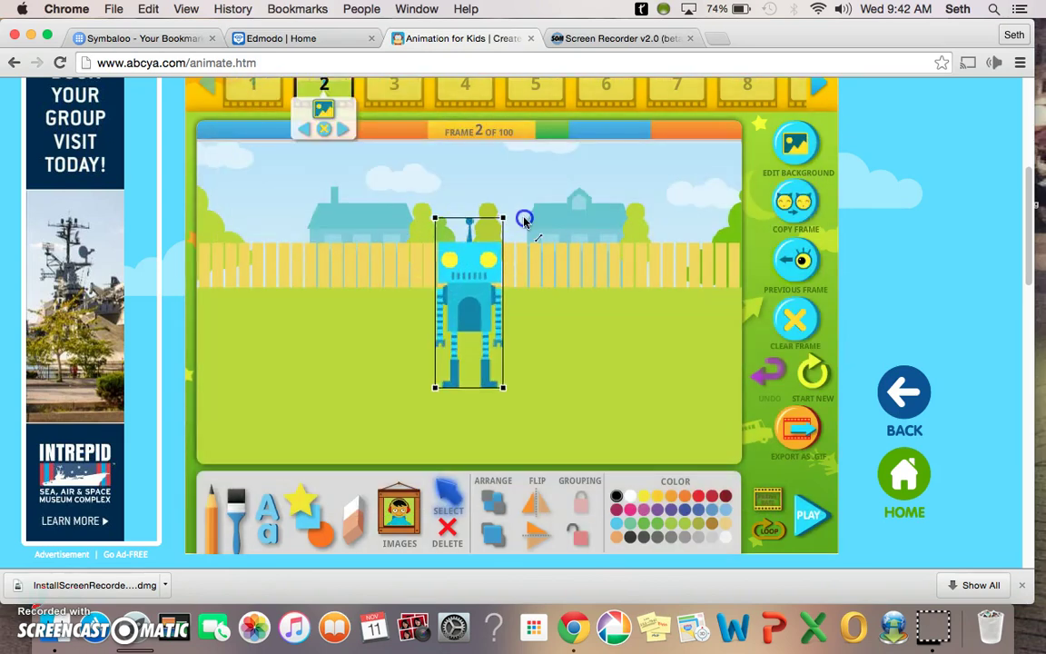
{"action": "left_click", "coordinate": [789, 214]}
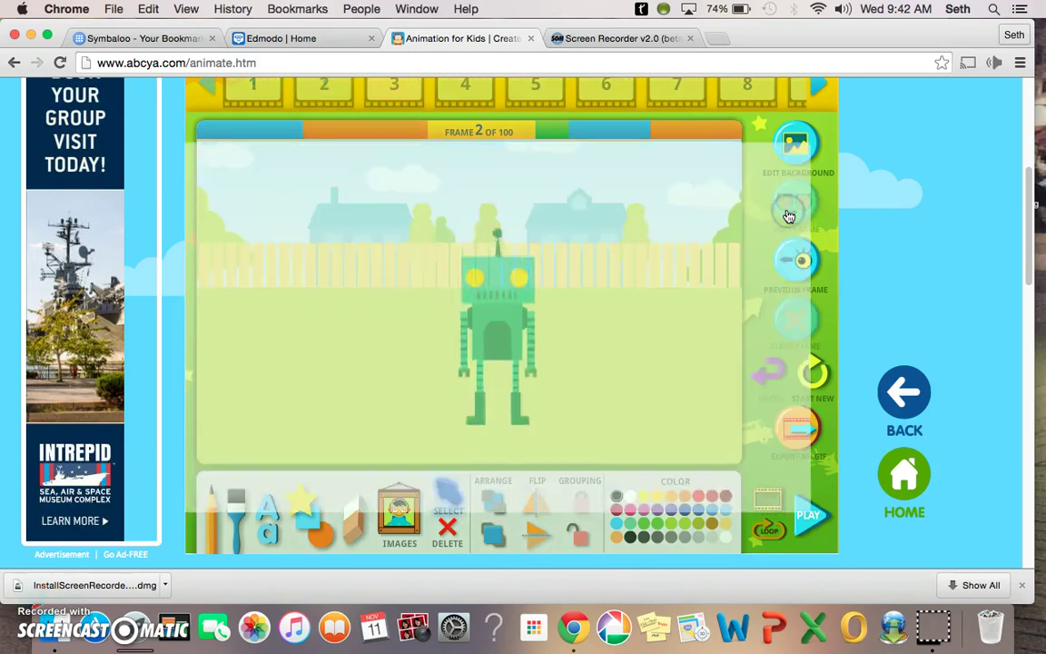
{"action": "left_click", "coordinate": [465, 295]}
{"action": "left_click", "coordinate": [504, 221]}
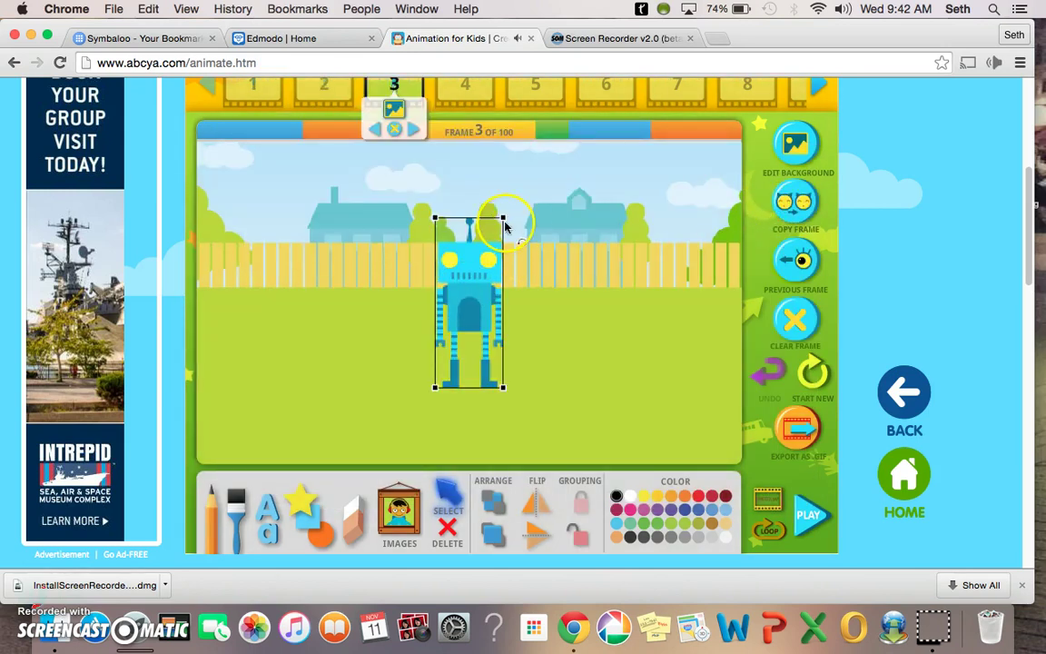
{"action": "left_click_drag", "start_coordinate": [504, 220], "coordinate": [551, 175]}
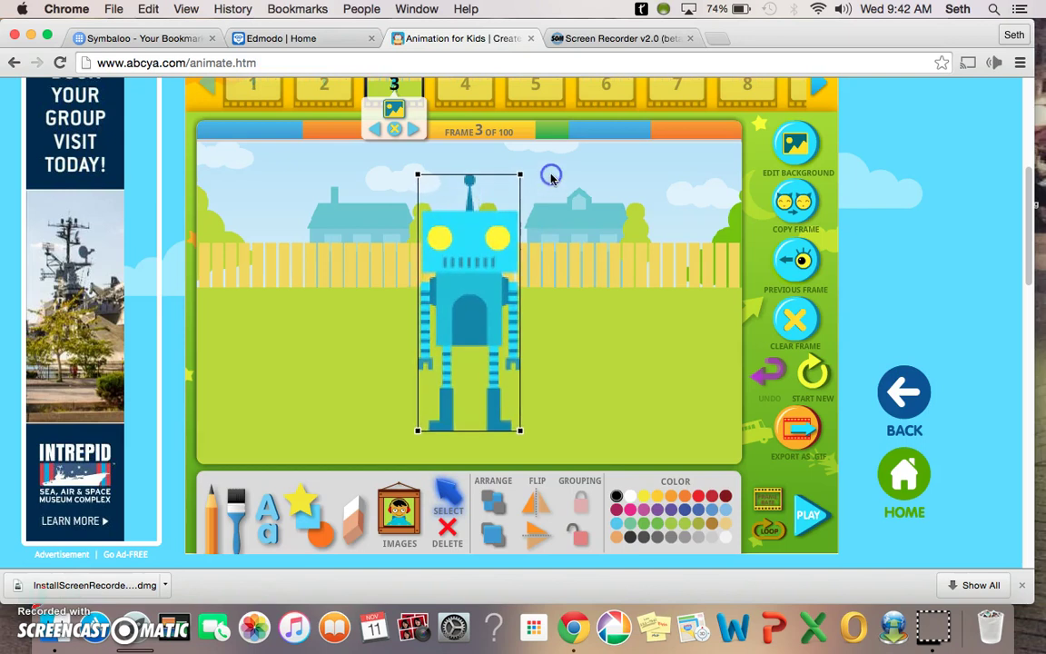
{"action": "left_click", "coordinate": [792, 205]}
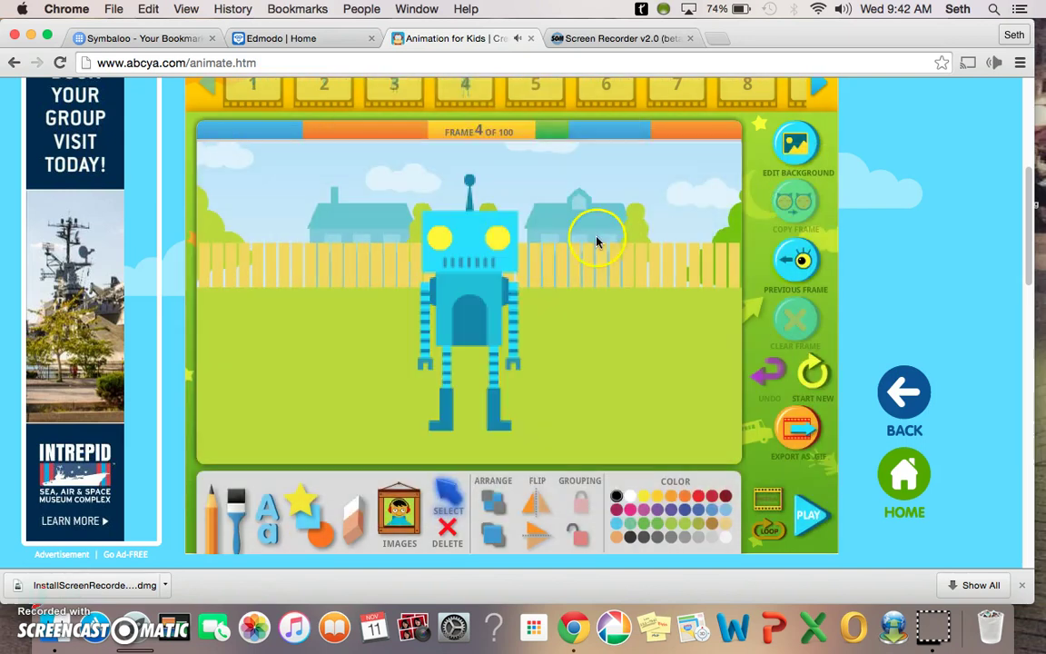
{"action": "left_click", "coordinate": [488, 259]}
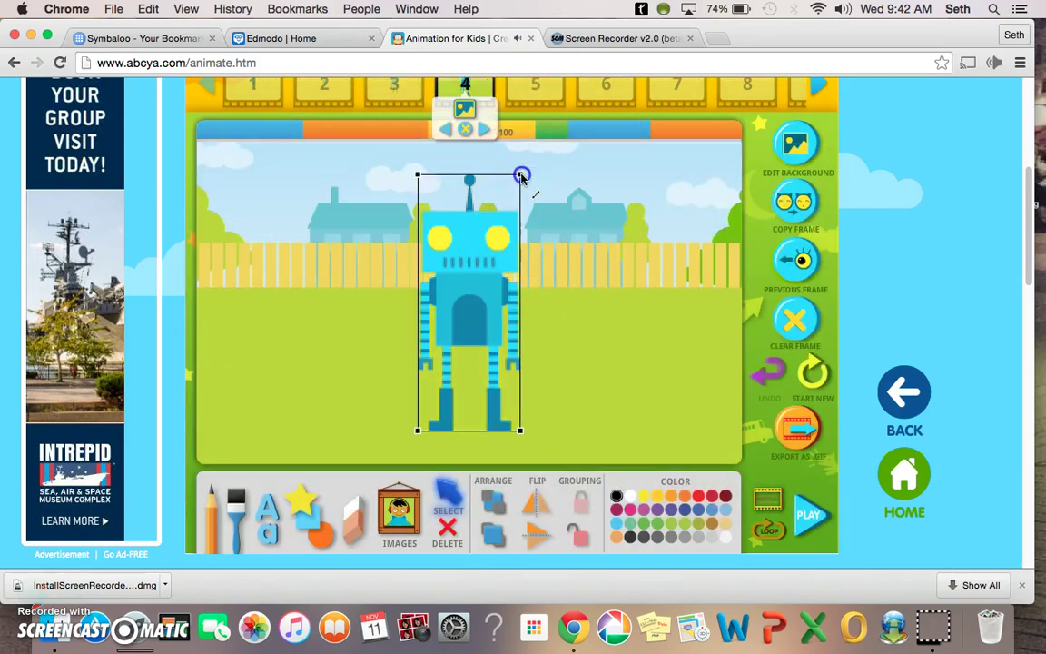
{"action": "left_click_drag", "start_coordinate": [521, 176], "coordinate": [572, 114]}
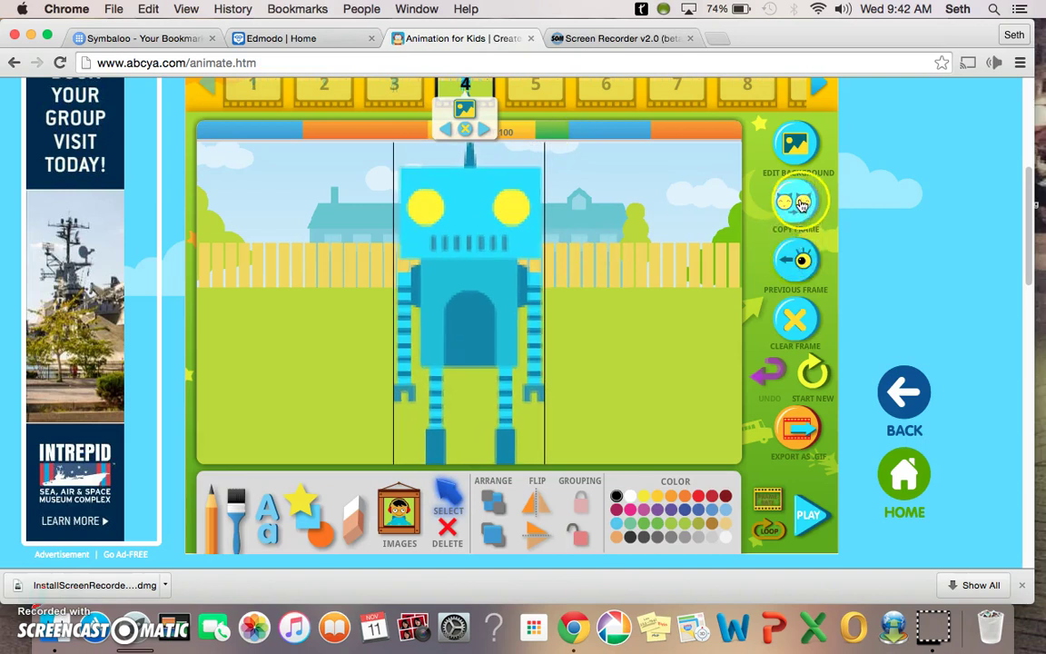
- Copy into frames 5 through 8, lowering the robot and shrinking it smaller in each
{"action": "left_click", "coordinate": [767, 205]}
{"action": "left_click", "coordinate": [490, 257]}
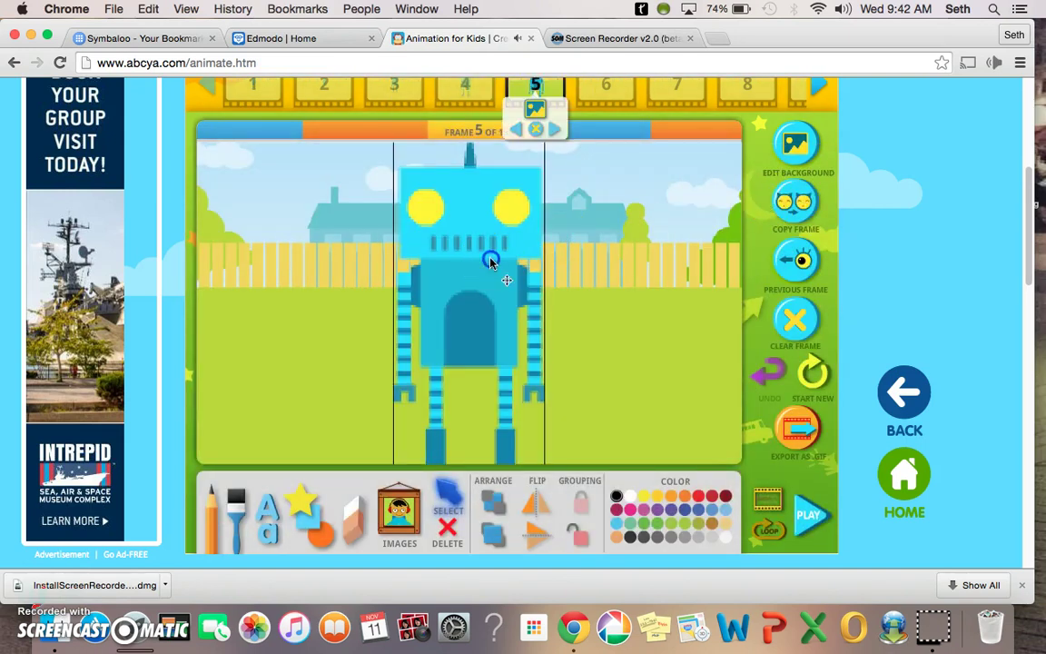
{"action": "scroll", "coordinate": [516, 213], "scroll_direction": "up", "scroll_amount": 1}
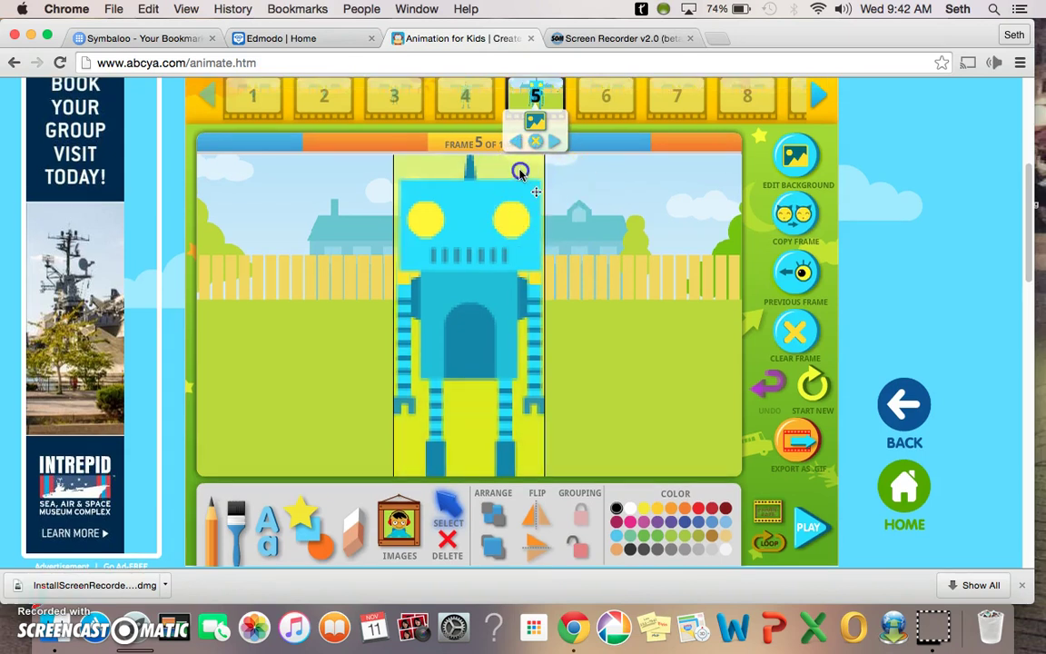
{"action": "left_click_drag", "start_coordinate": [521, 173], "coordinate": [520, 206]}
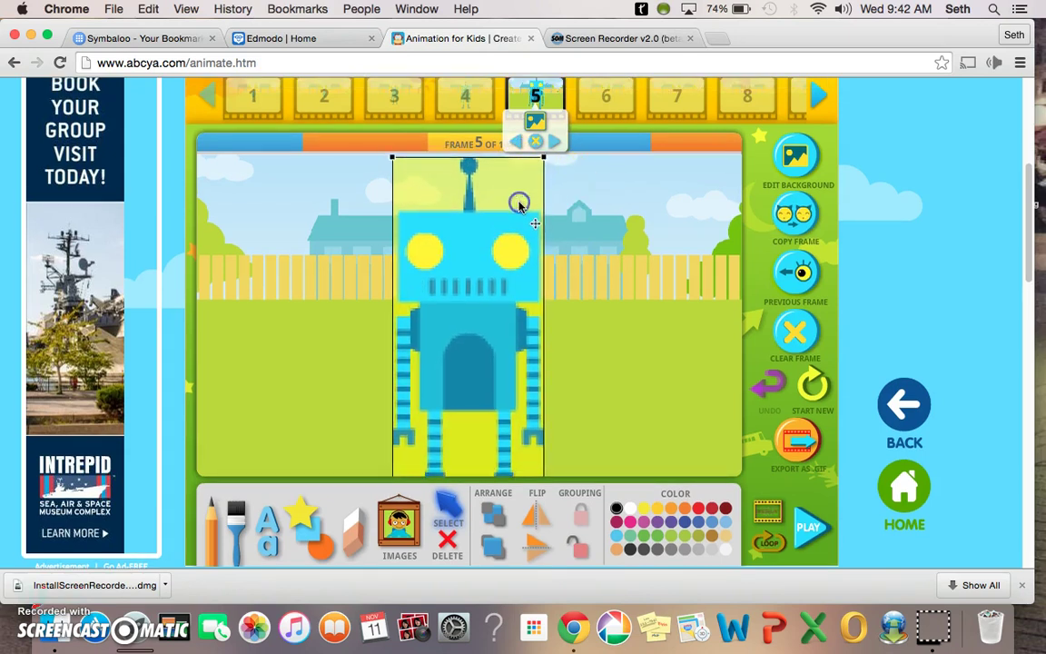
{"action": "left_click_drag", "start_coordinate": [545, 160], "coordinate": [519, 201]}
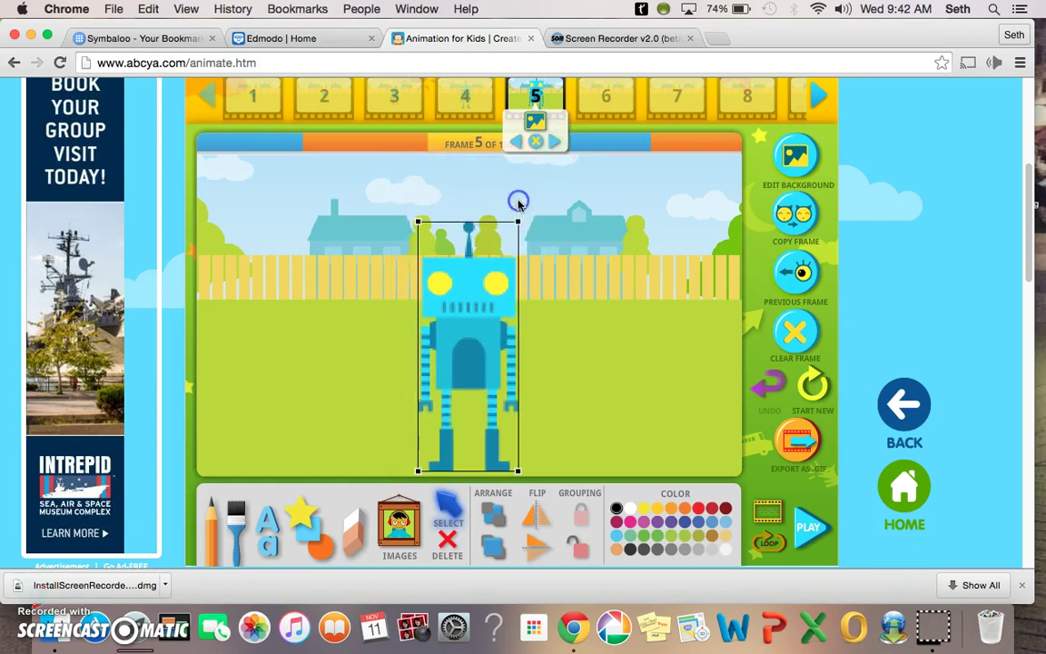
{"action": "left_click", "coordinate": [794, 214]}
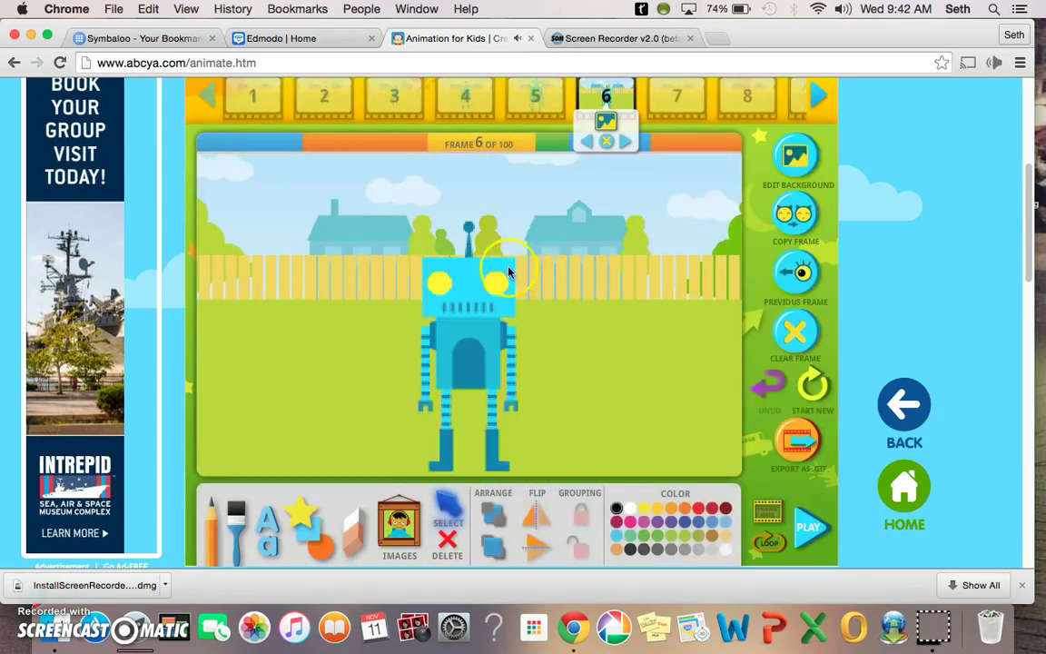
{"action": "left_click_drag", "start_coordinate": [517, 224], "coordinate": [497, 263]}
{"action": "left_click", "coordinate": [788, 215]}
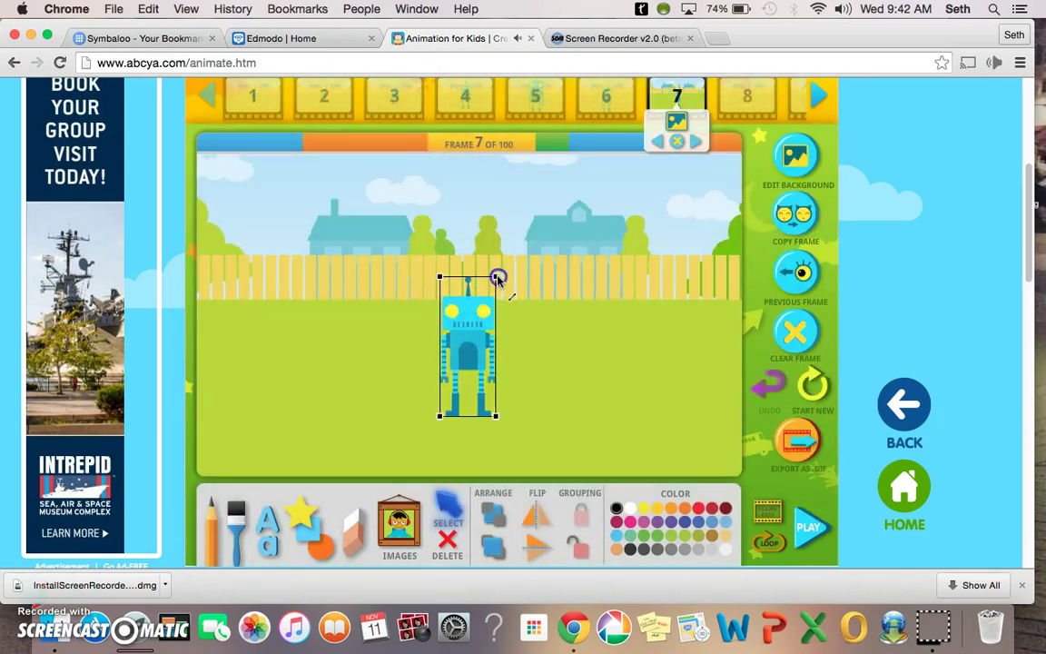
{"action": "left_click_drag", "start_coordinate": [497, 279], "coordinate": [482, 313]}
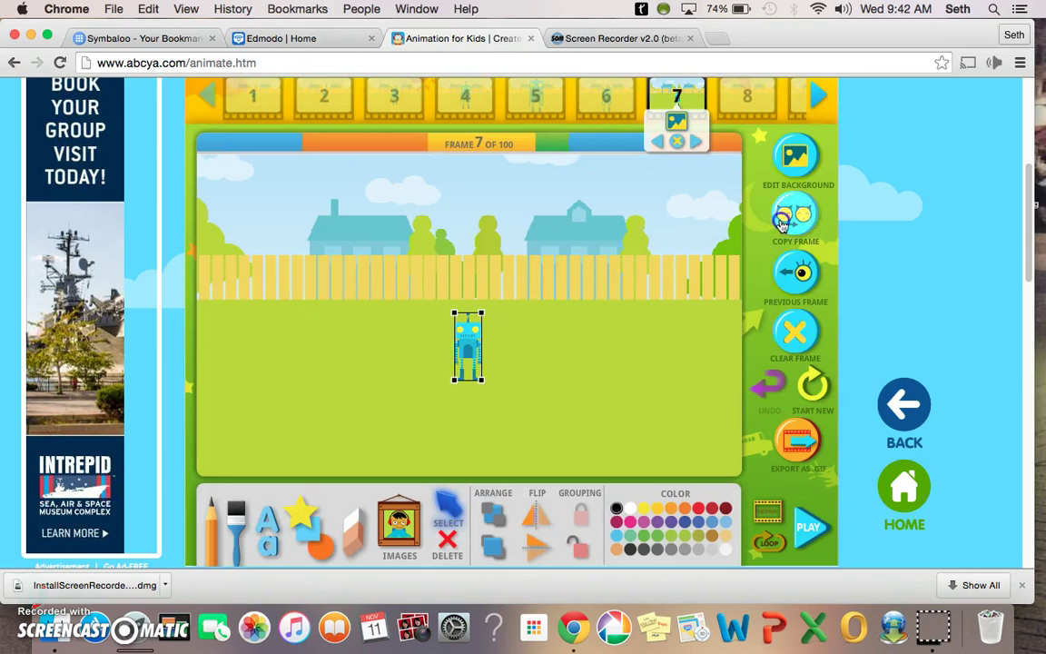
{"action": "left_click", "coordinate": [782, 219]}
{"action": "left_click", "coordinate": [618, 378]}
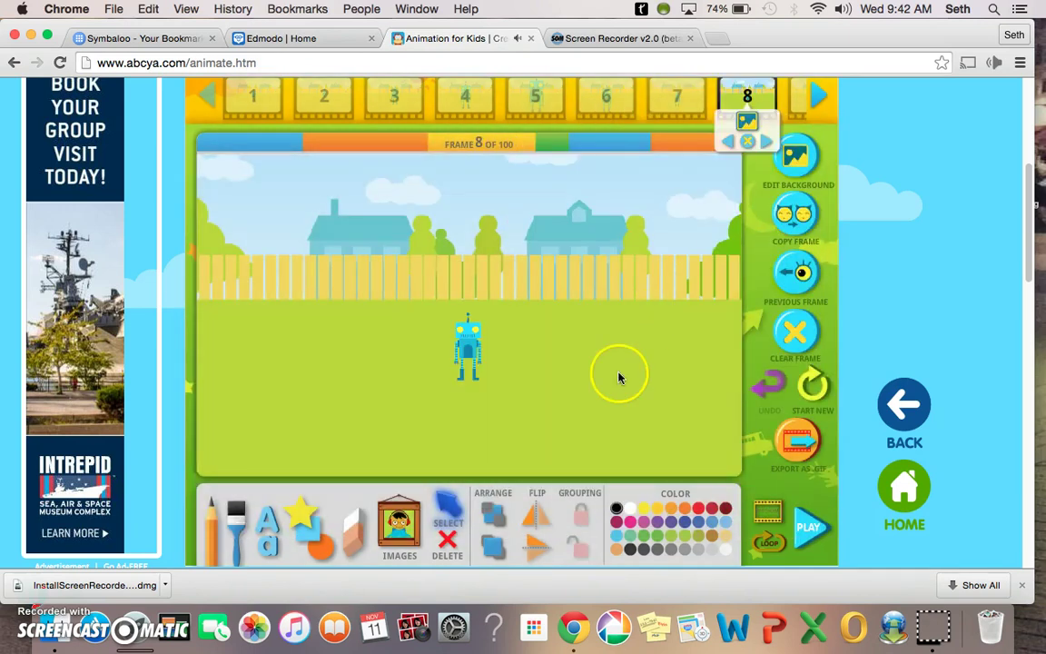
{"action": "left_click", "coordinate": [805, 528]}
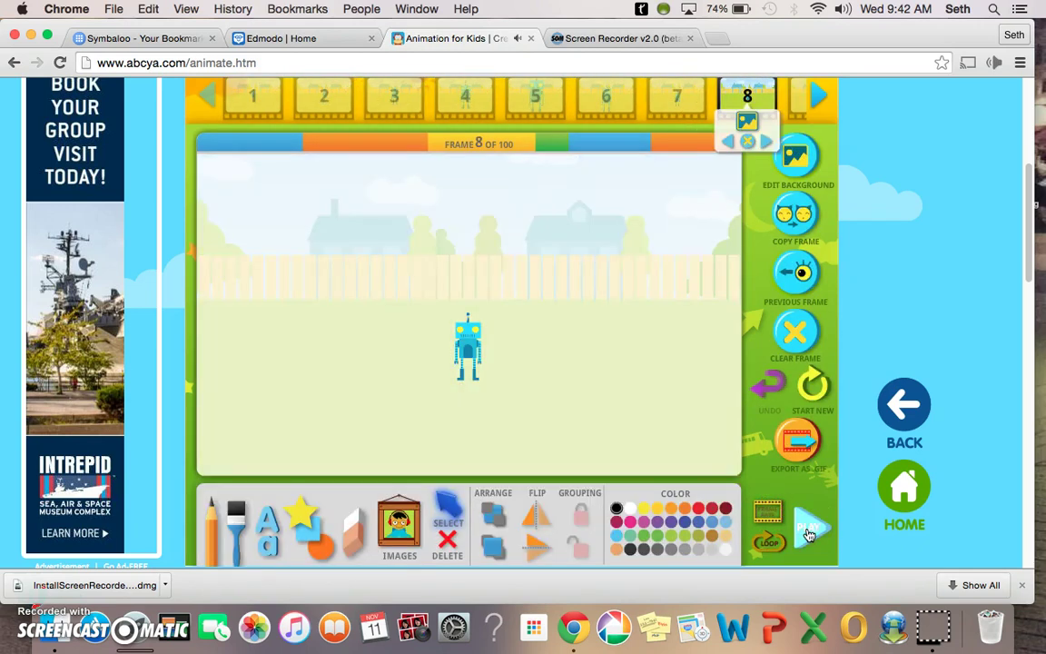
{"action": "left_click", "coordinate": [808, 534]}
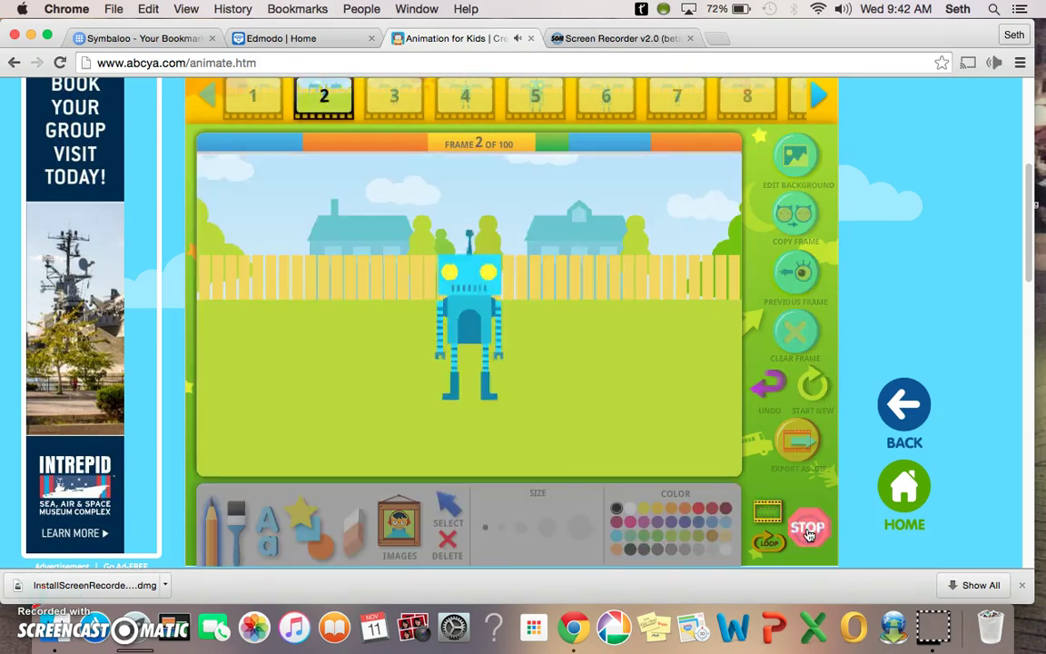
{"action": "left_click", "coordinate": [808, 534]}
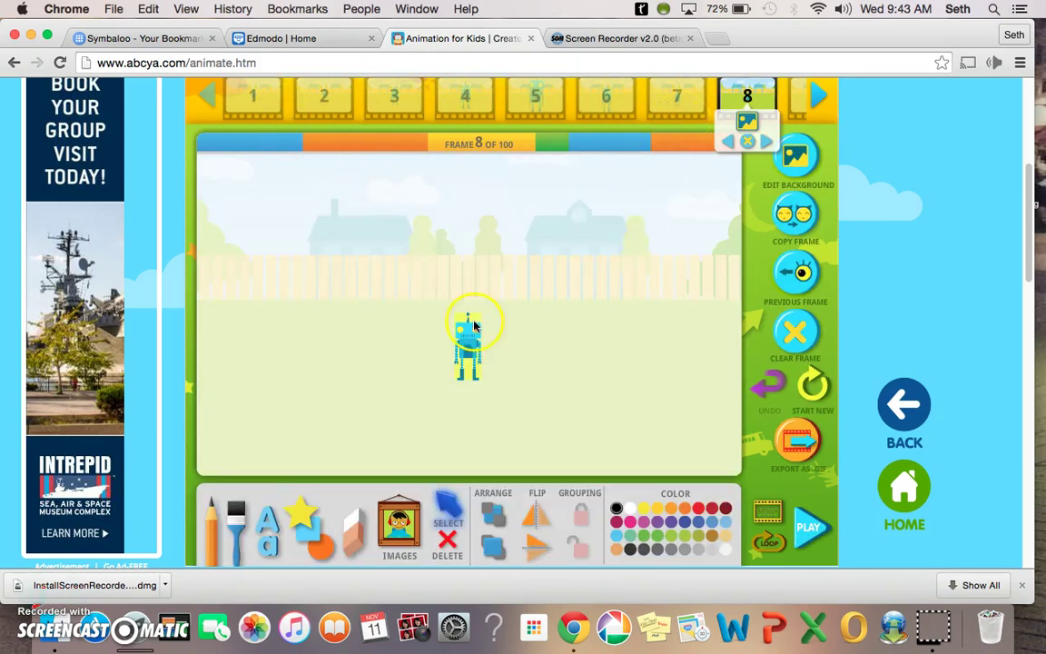
- Draw a thin black pencil line and a thick black paintbrush stroke in the lower left
{"action": "left_click", "coordinate": [209, 532]}
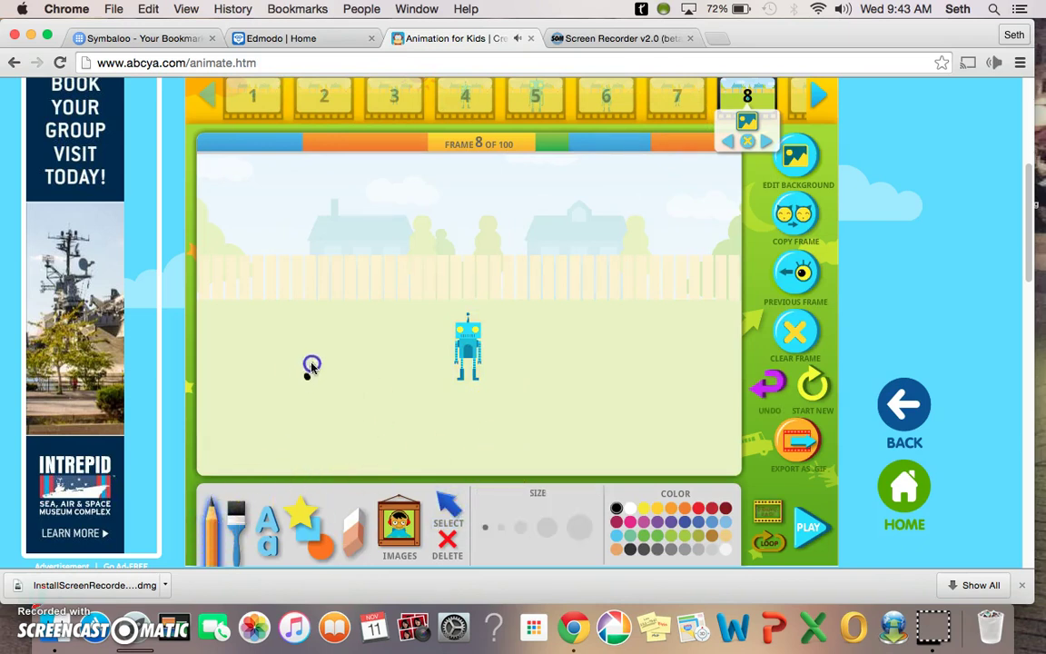
{"action": "left_click_drag", "start_coordinate": [311, 365], "coordinate": [383, 289]}
{"action": "left_click", "coordinate": [235, 525]}
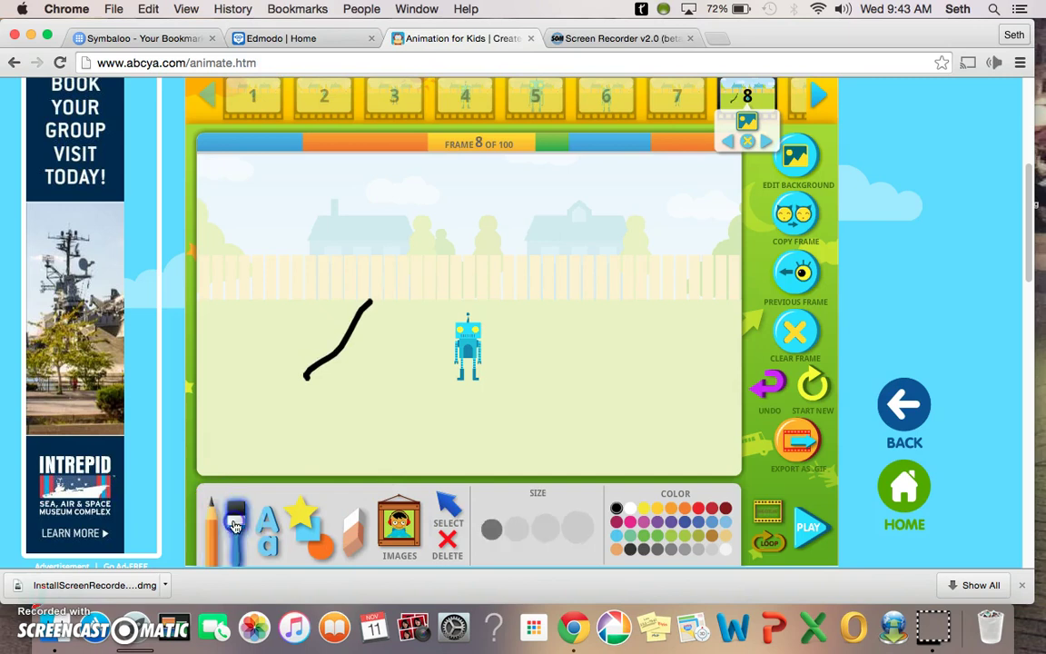
{"action": "left_click_drag", "start_coordinate": [243, 352], "coordinate": [329, 262]}
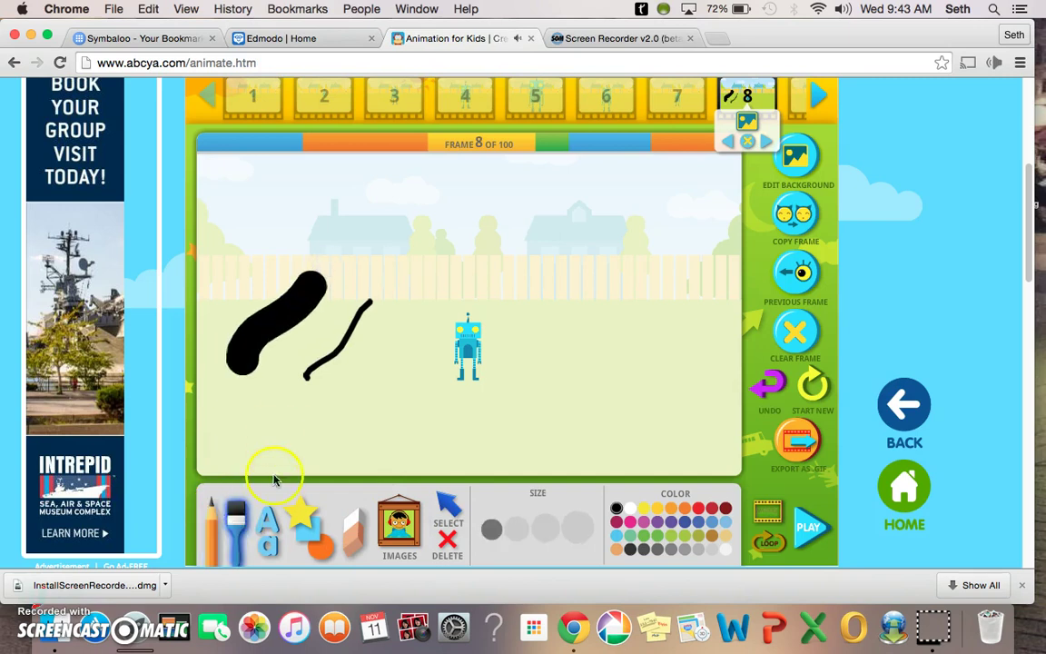
{"action": "left_click", "coordinate": [270, 535]}
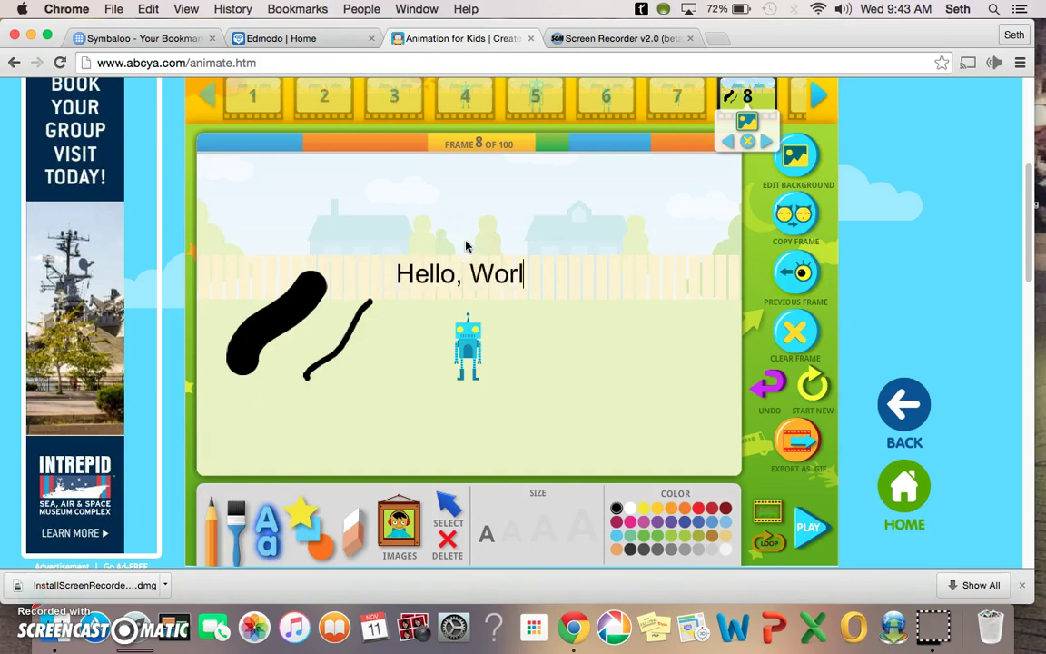
- Add a black rectangle lower right, an ellipse over the text, and a star in the sky
{"action": "left_click", "coordinate": [314, 531]}
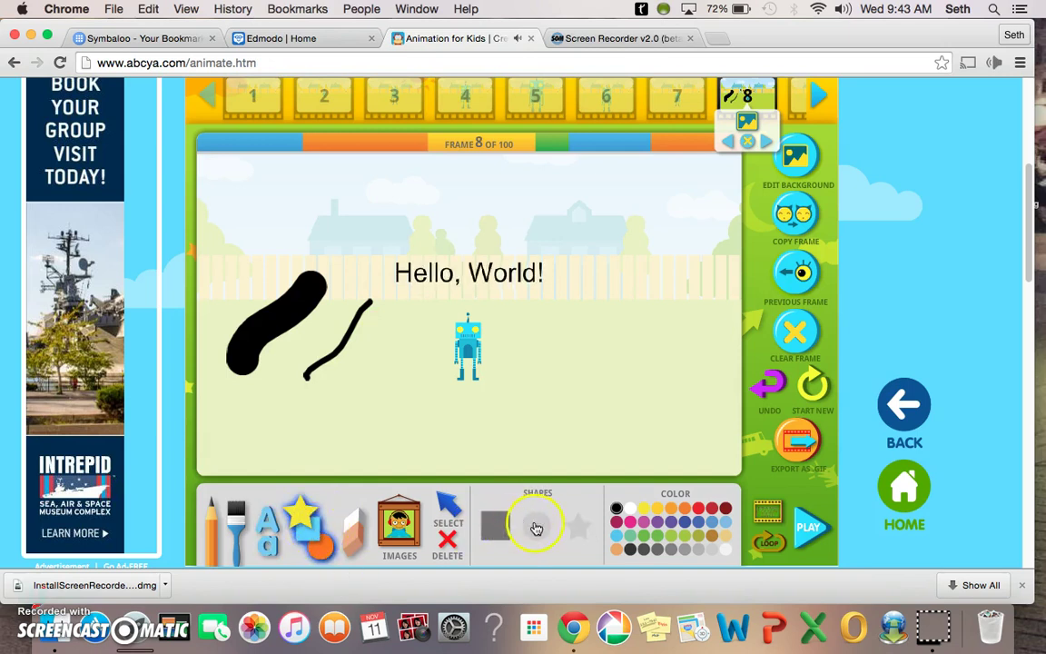
{"action": "left_click", "coordinate": [587, 370]}
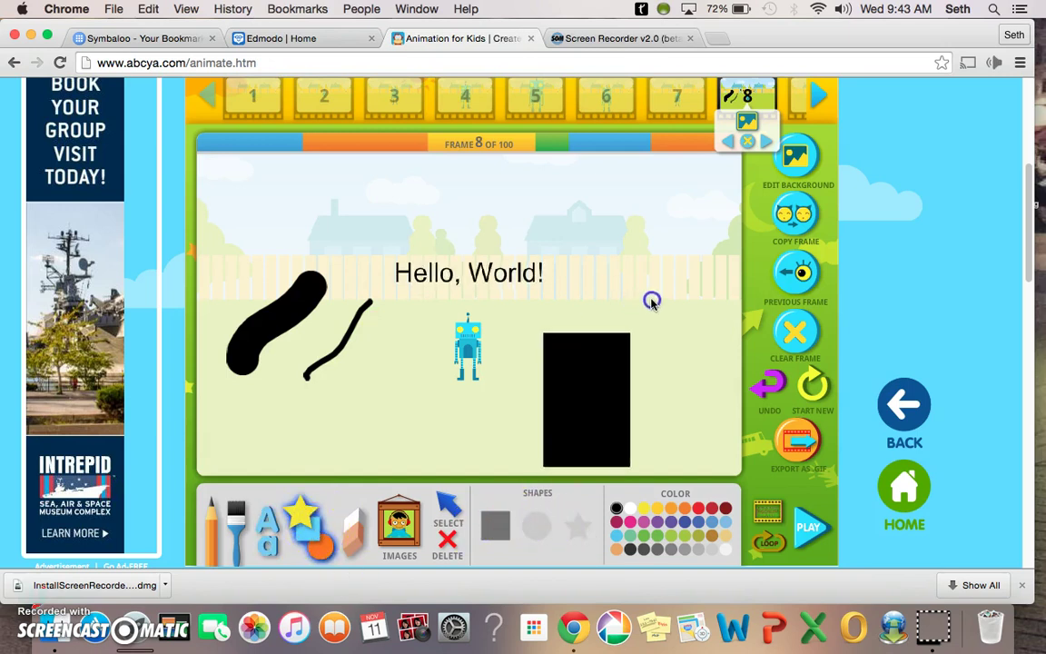
{"action": "left_click", "coordinate": [538, 536]}
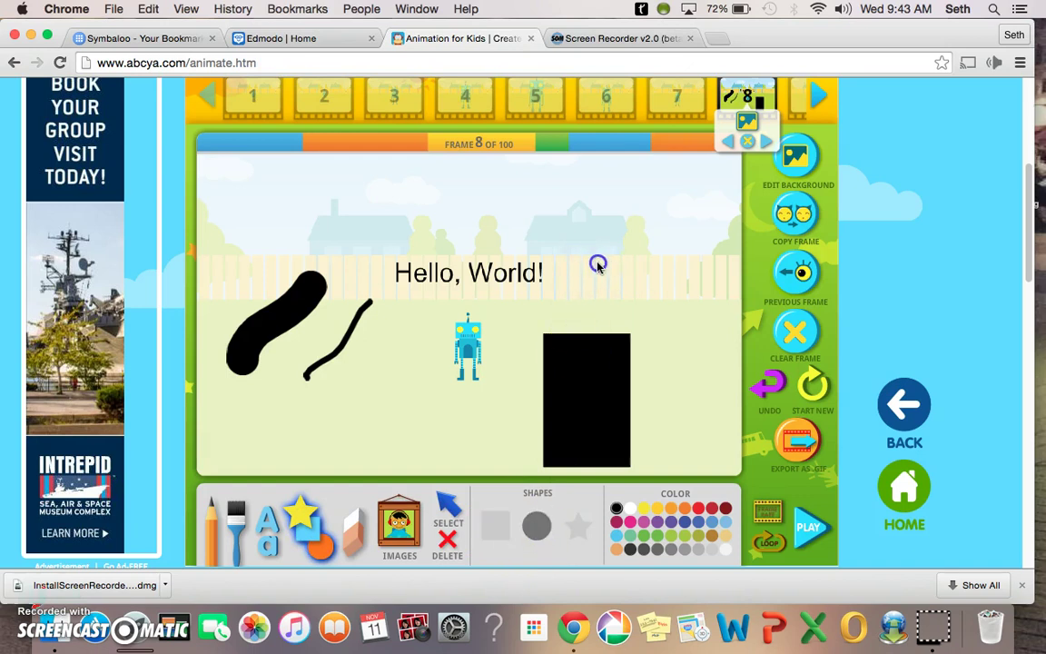
{"action": "left_click_drag", "start_coordinate": [598, 264], "coordinate": [641, 283]}
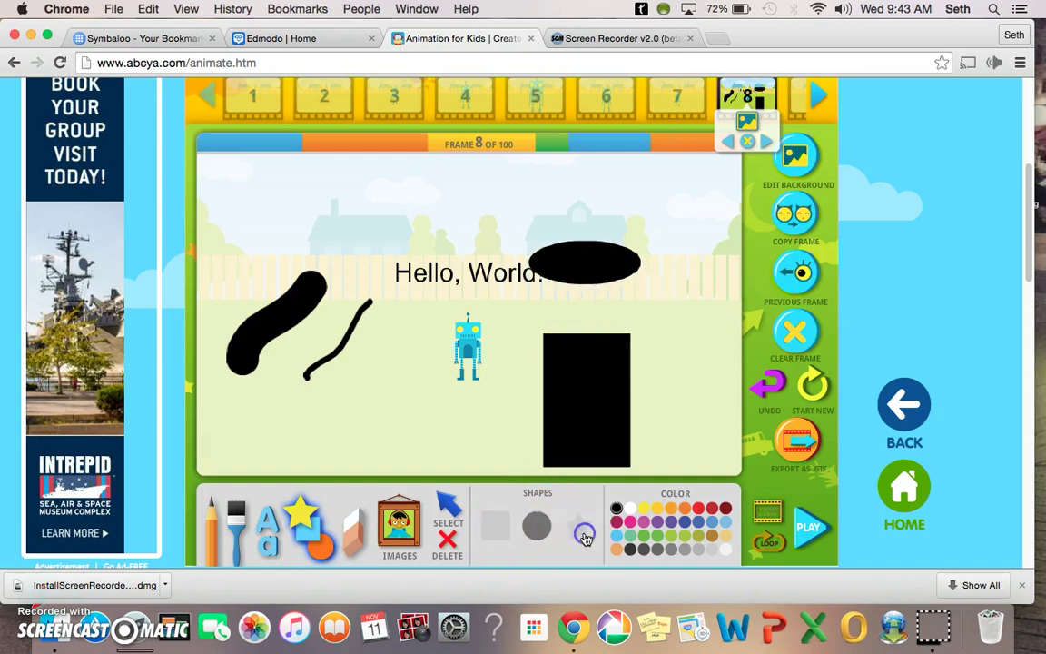
{"action": "left_click", "coordinate": [584, 536]}
{"action": "left_click_drag", "start_coordinate": [309, 202], "coordinate": [383, 250]}
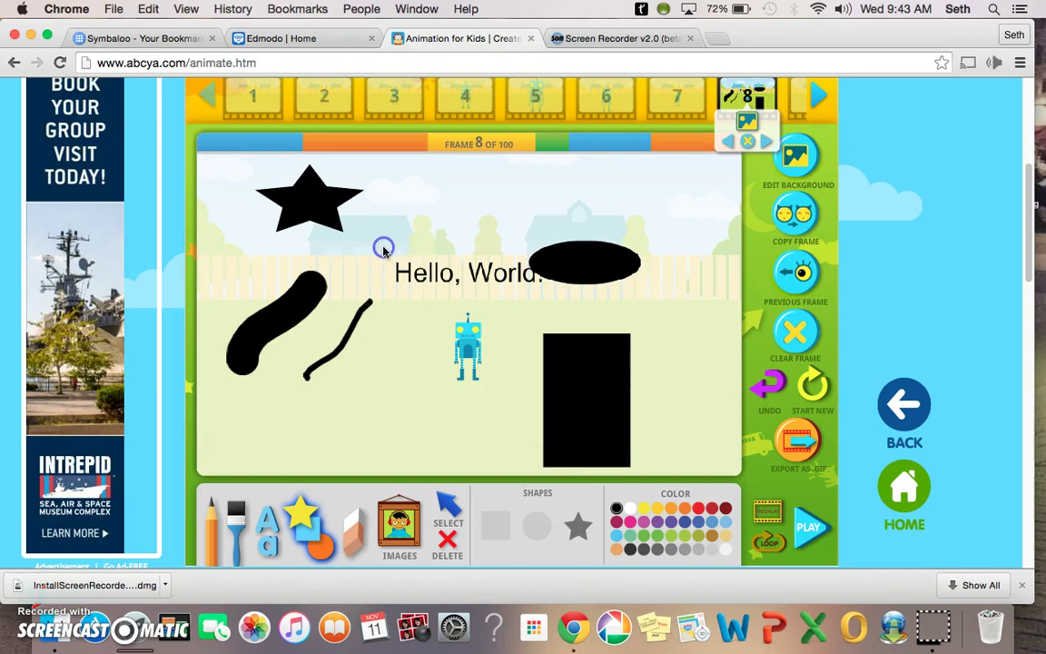
- Erase the middle of the thick stroke and break the star into fragments
{"action": "left_click", "coordinate": [352, 532]}
{"action": "mouse_move", "coordinate": [281, 343]}
{"action": "left_mouse_down"}
{"action": "mouse_move", "coordinate": [253, 314]}
{"action": "mouse_move", "coordinate": [241, 345]}
{"action": "left_mouse_up"}
{"action": "mouse_move", "coordinate": [320, 293]}
{"action": "left_mouse_down"}
{"action": "mouse_move", "coordinate": [272, 325]}
{"action": "mouse_move", "coordinate": [287, 252]}
{"action": "mouse_move", "coordinate": [293, 190]}
{"action": "left_mouse_up"}
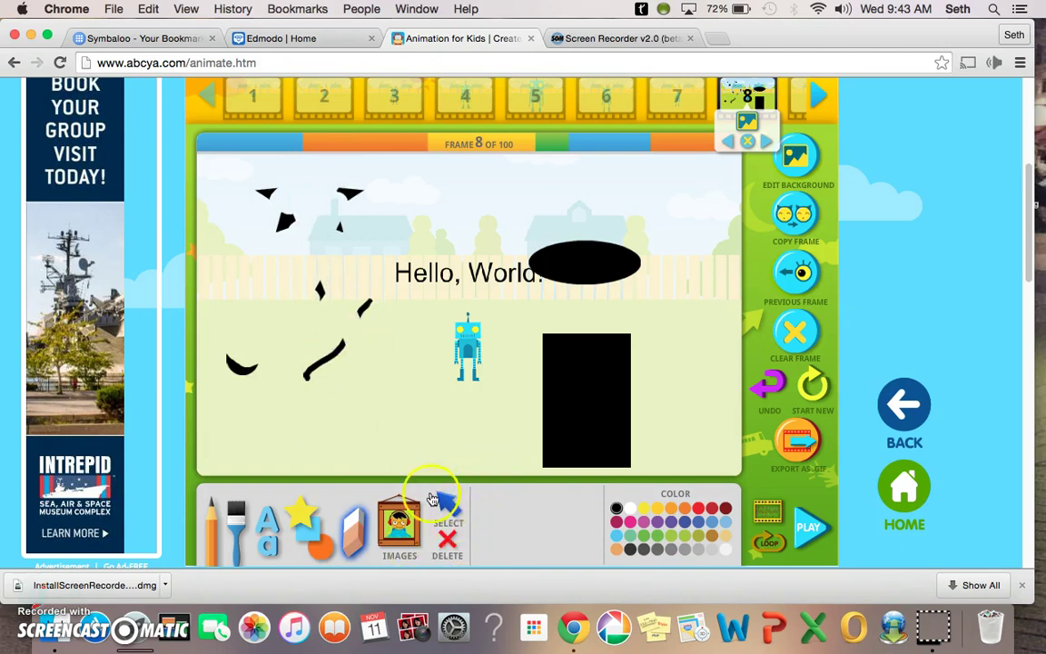
- Delete the rectangle, ellipse, star fragments and stroke scraps, leaving only robot and text
{"action": "left_click", "coordinate": [457, 507]}
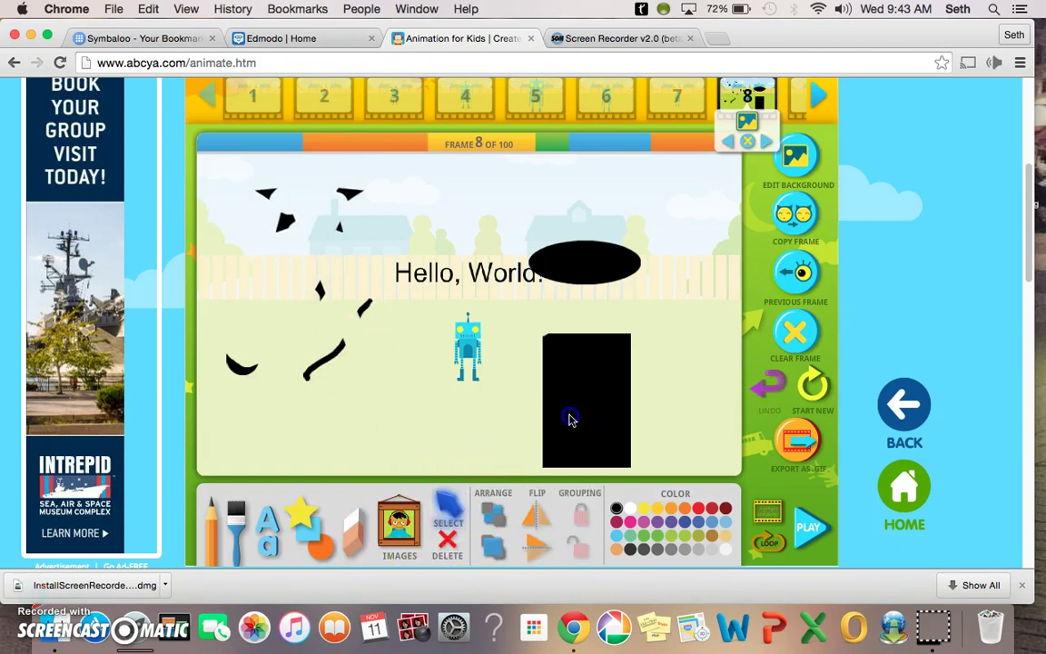
{"action": "left_click", "coordinate": [451, 556]}
{"action": "left_click", "coordinate": [589, 437]}
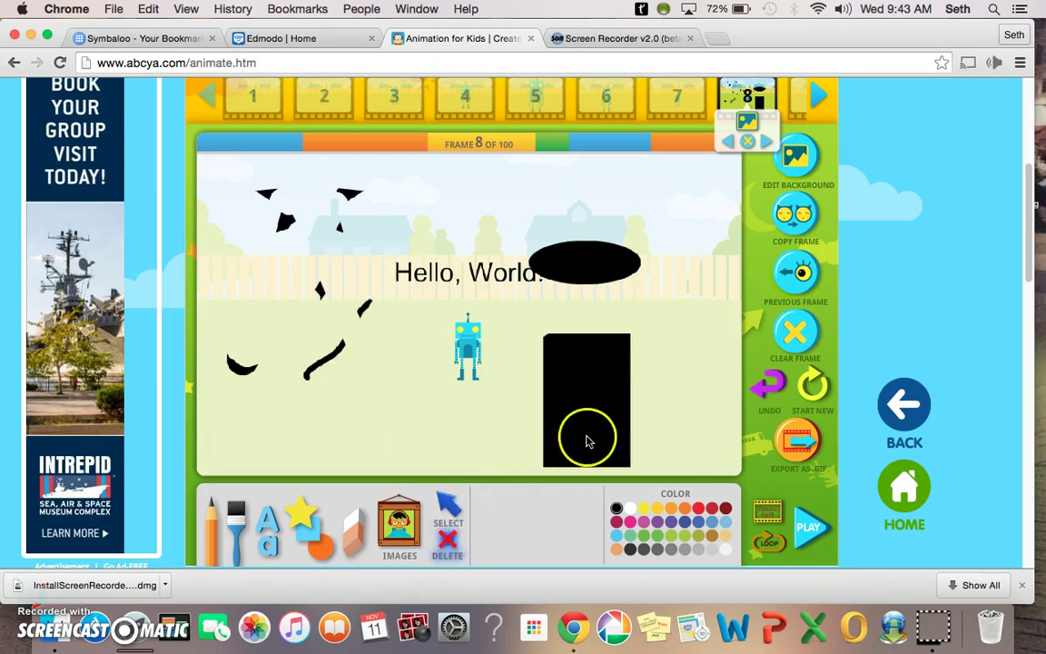
{"action": "left_click", "coordinate": [588, 437]}
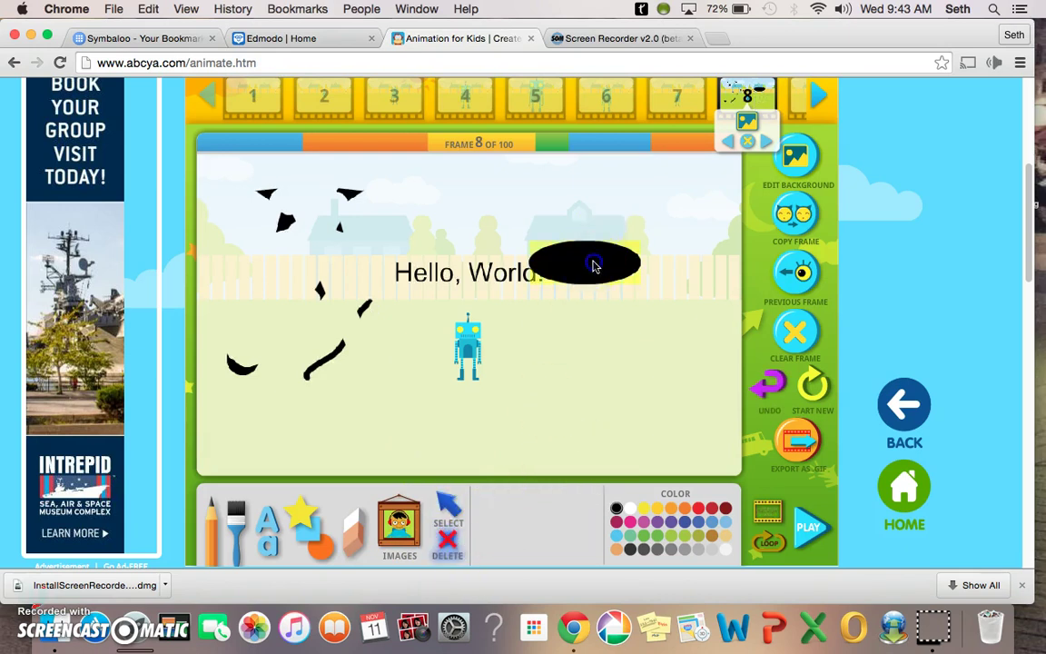
{"action": "left_click", "coordinate": [596, 264]}
{"action": "left_click", "coordinate": [320, 289]}
{"action": "left_click", "coordinate": [241, 366]}
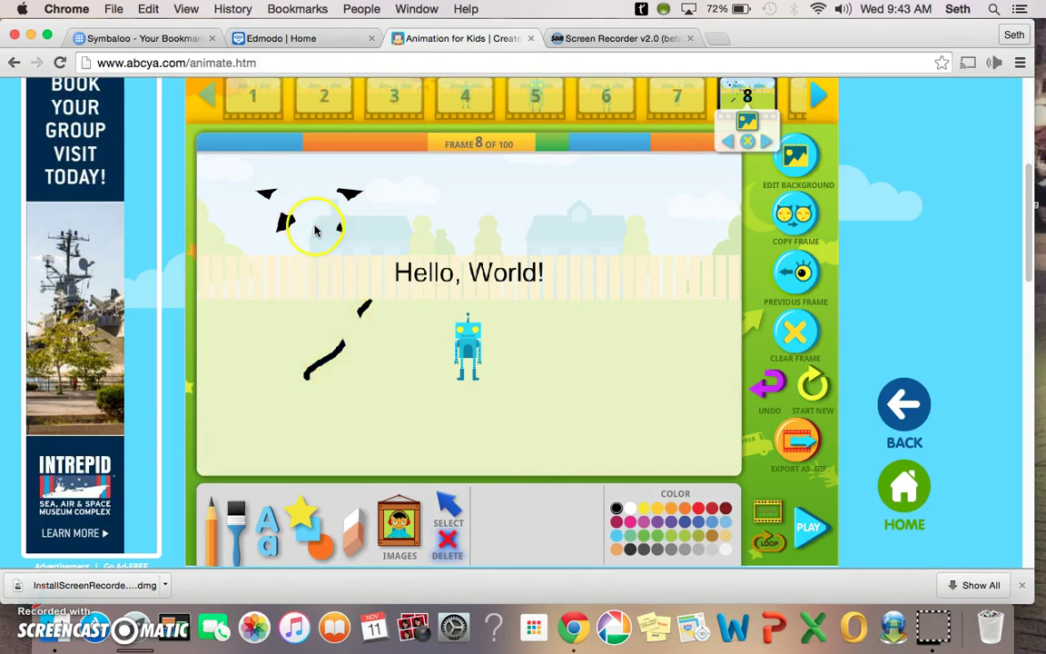
{"action": "left_click", "coordinate": [317, 227]}
{"action": "left_click", "coordinate": [339, 341]}
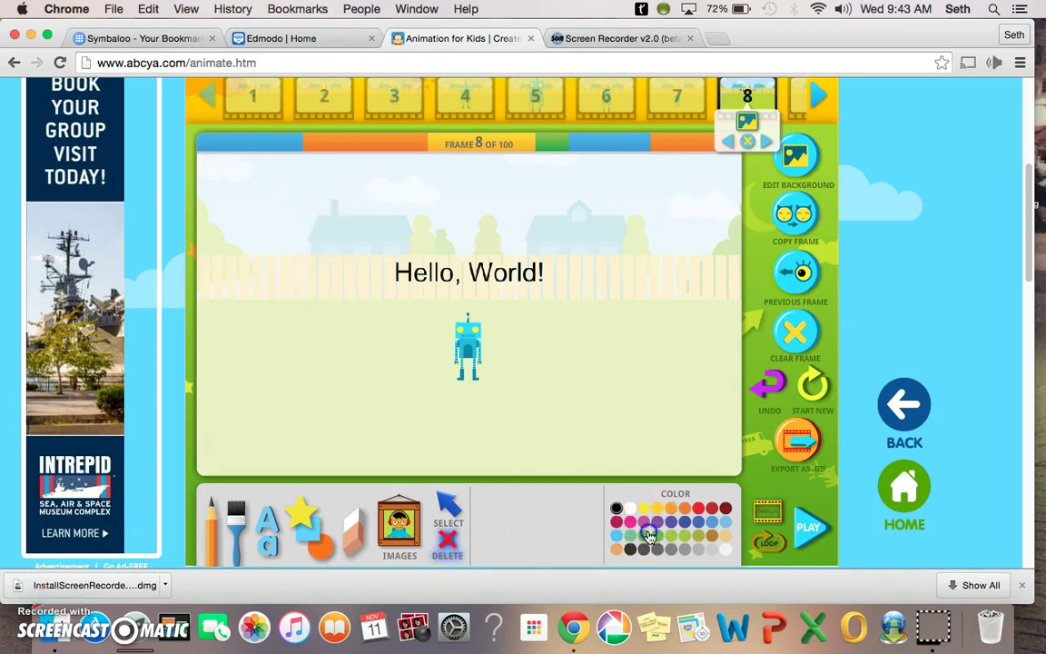
{"action": "left_click", "coordinate": [689, 535]}
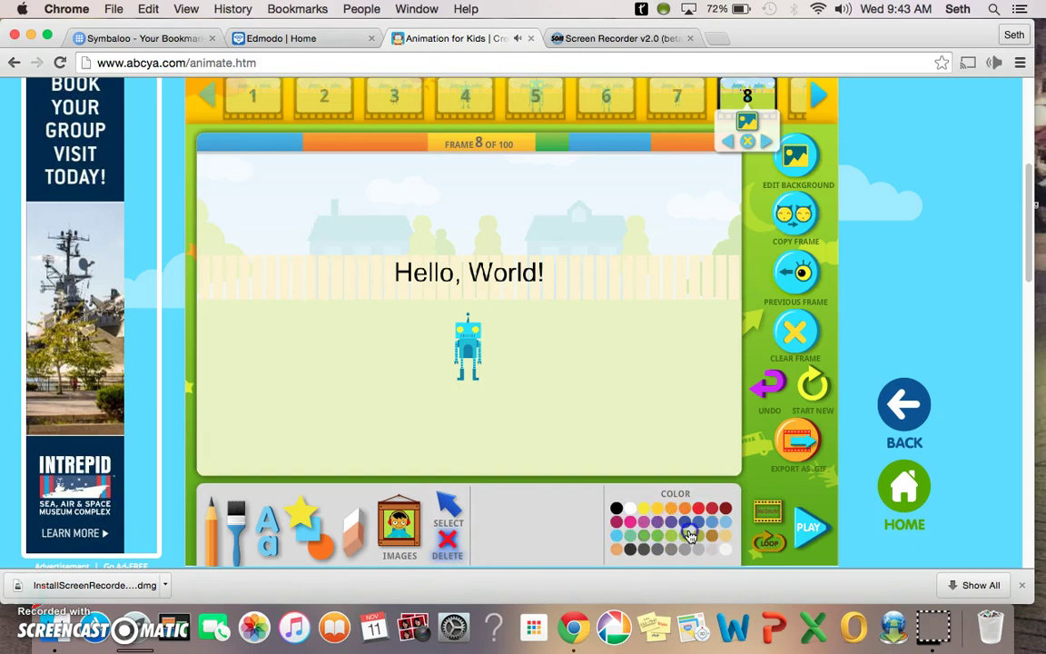
{"action": "left_click", "coordinate": [770, 395]}
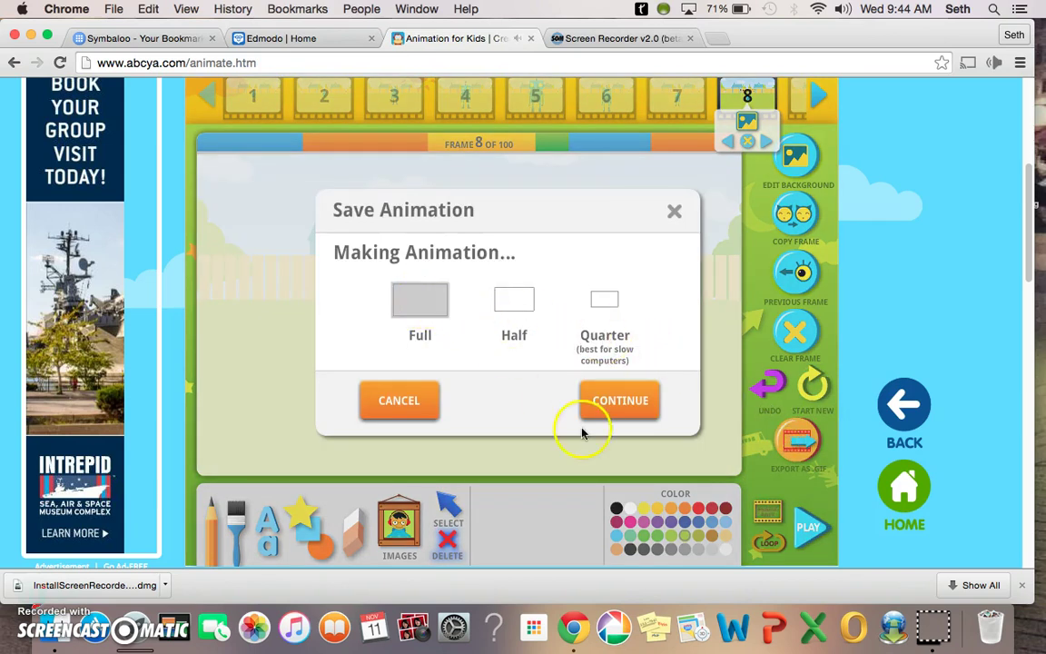
- Render the animation as a full-size GIF and proceed to save it
{"action": "left_click", "coordinate": [624, 408]}
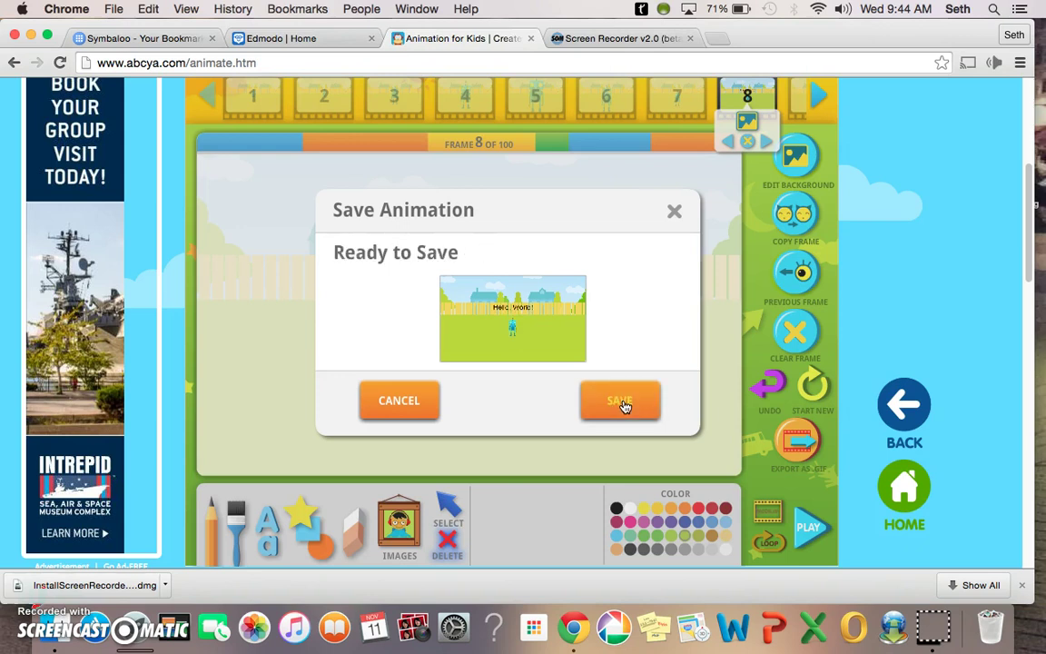
{"action": "left_click", "coordinate": [620, 402]}
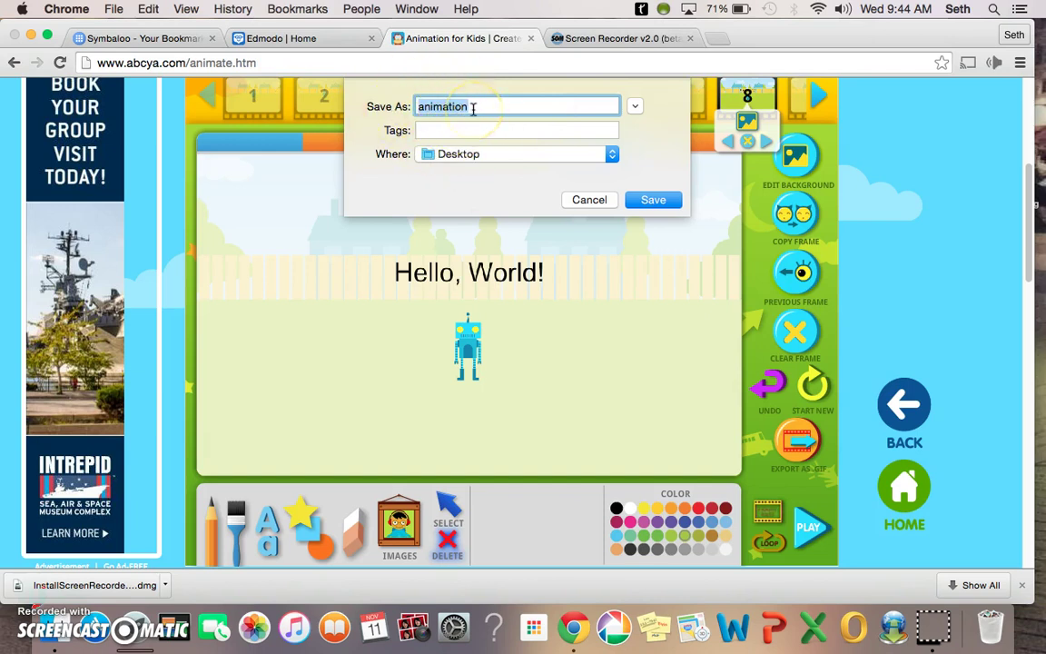
- Save the GIF to the Desktop as 'hello world'
{"action": "type", "text": "hello wor"}
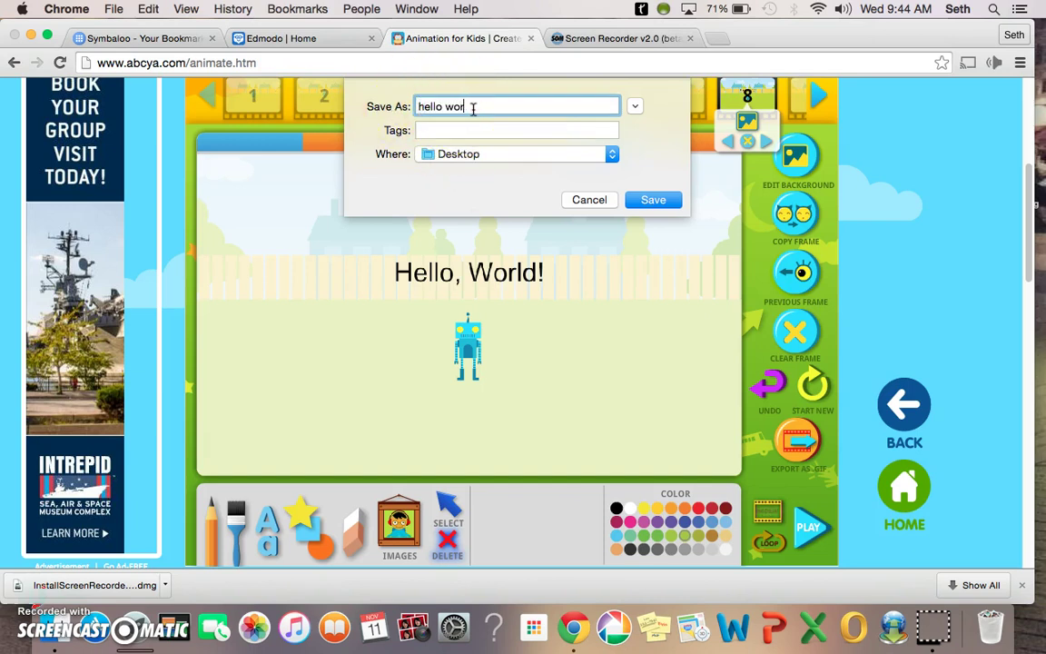
{"action": "type", "text": "ld"}
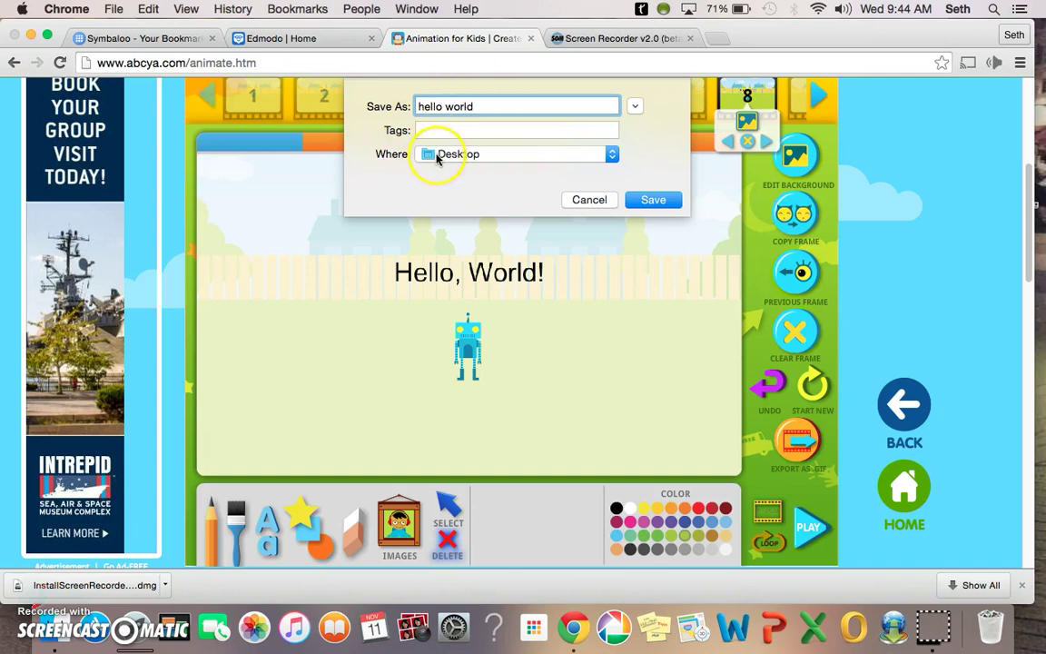
{"action": "left_click", "coordinate": [662, 201]}
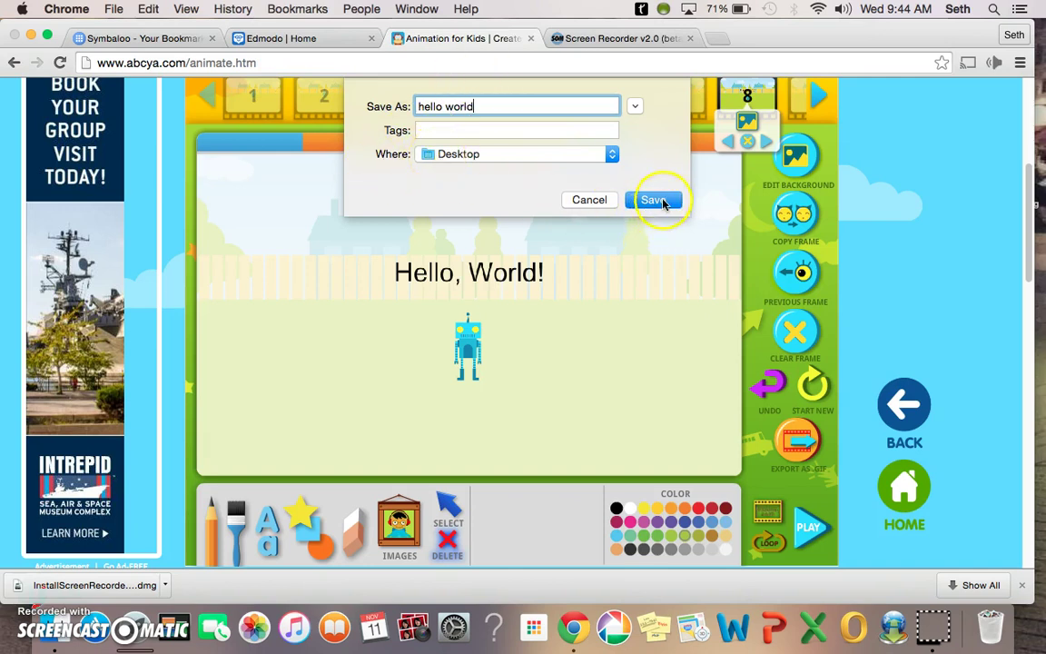